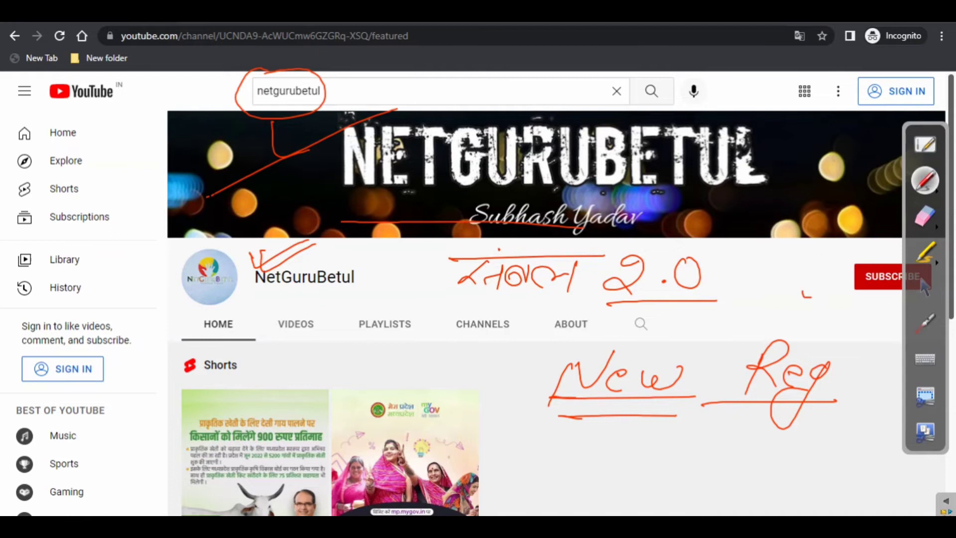
Circle the Subscribe area on the NetGuruBetul channel page with the red screen pen
{"action": "mouse_move", "coordinate": [816, 251]}
{"action": "left_mouse_down"}
{"action": "mouse_move", "coordinate": [940, 262]}
{"action": "mouse_move", "coordinate": [858, 286]}
{"action": "mouse_move", "coordinate": [740, 288]}
{"action": "left_mouse_up"}
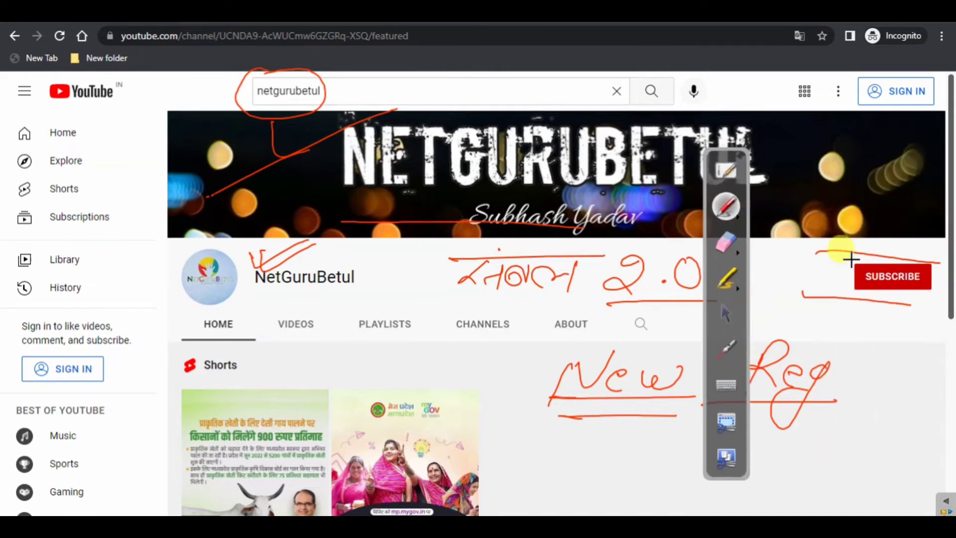
{"action": "mouse_move", "coordinate": [850, 245]}
{"action": "left_mouse_down"}
{"action": "mouse_move", "coordinate": [930, 297]}
{"action": "mouse_move", "coordinate": [948, 263]}
{"action": "mouse_move", "coordinate": [901, 297]}
{"action": "left_mouse_up"}
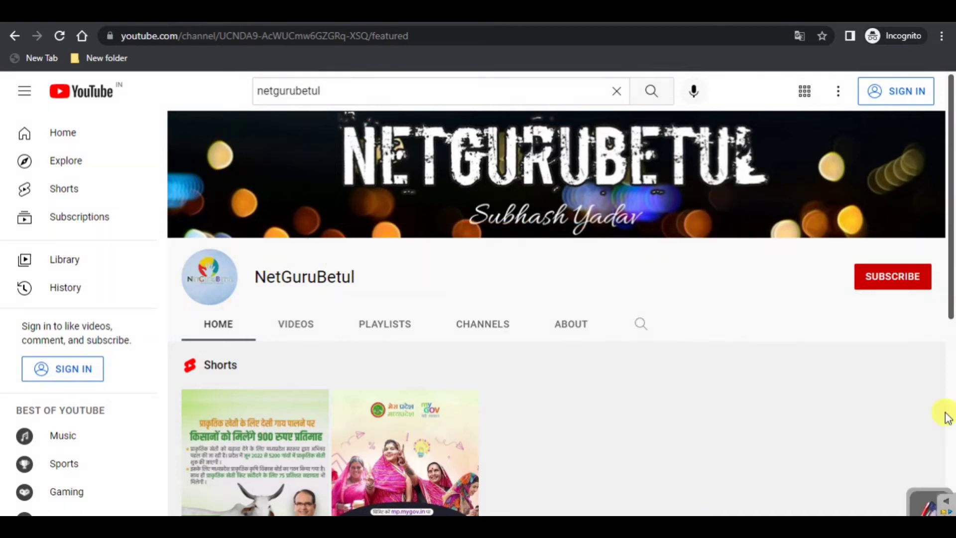
{"action": "scroll", "coordinate": [527, 206], "scroll_direction": "down", "scroll_amount": 3}
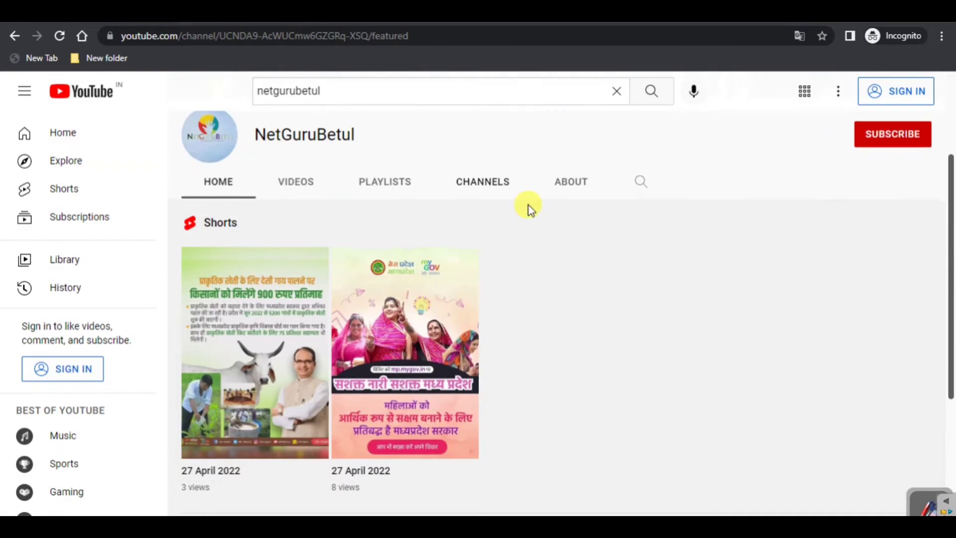
{"action": "scroll", "coordinate": [529, 206], "scroll_direction": "up", "scroll_amount": 3}
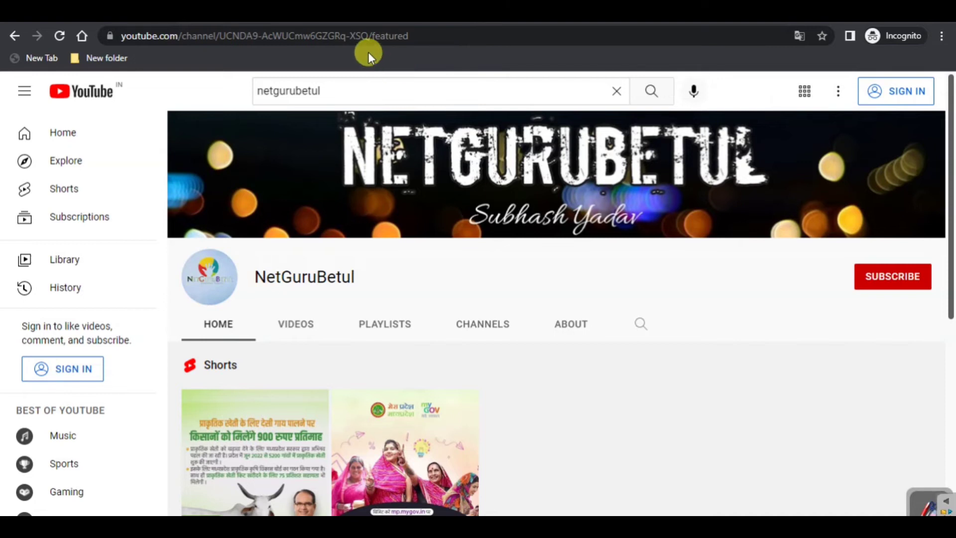
Search Google for 'sambal portal mp' and open the sambal.mp.gov.in result
{"action": "key", "text": "ctrl+Tab"}
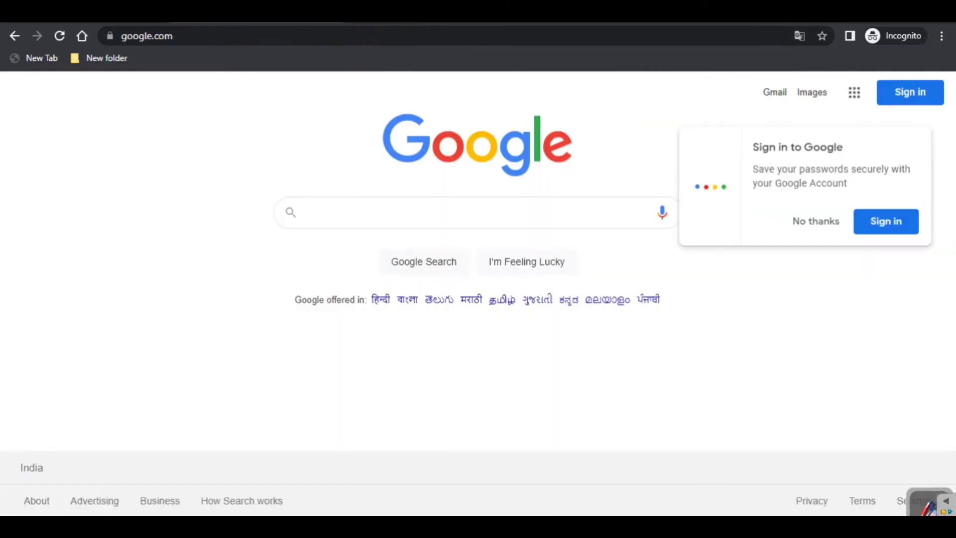
{"action": "left_click", "coordinate": [815, 221]}
{"action": "left_click", "coordinate": [370, 218]}
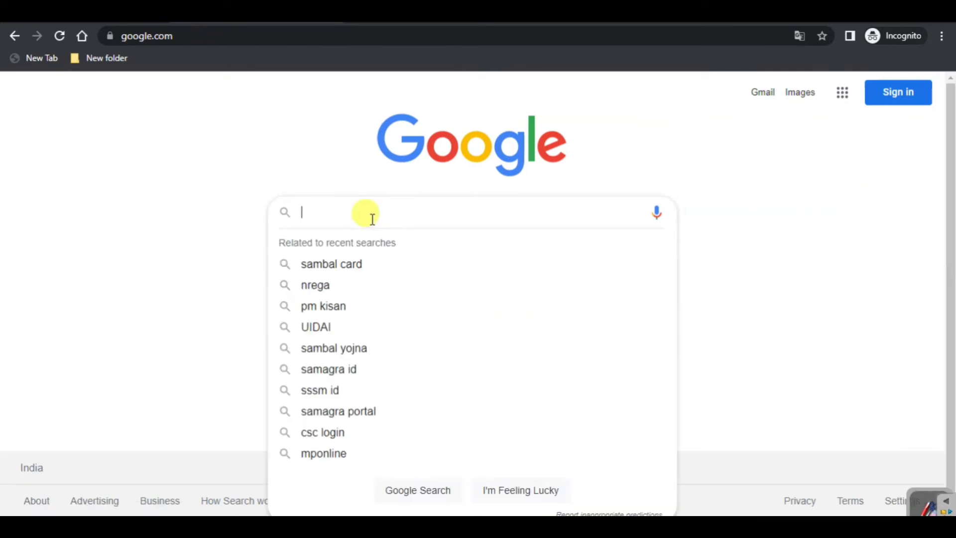
{"action": "type", "text": "sa"}
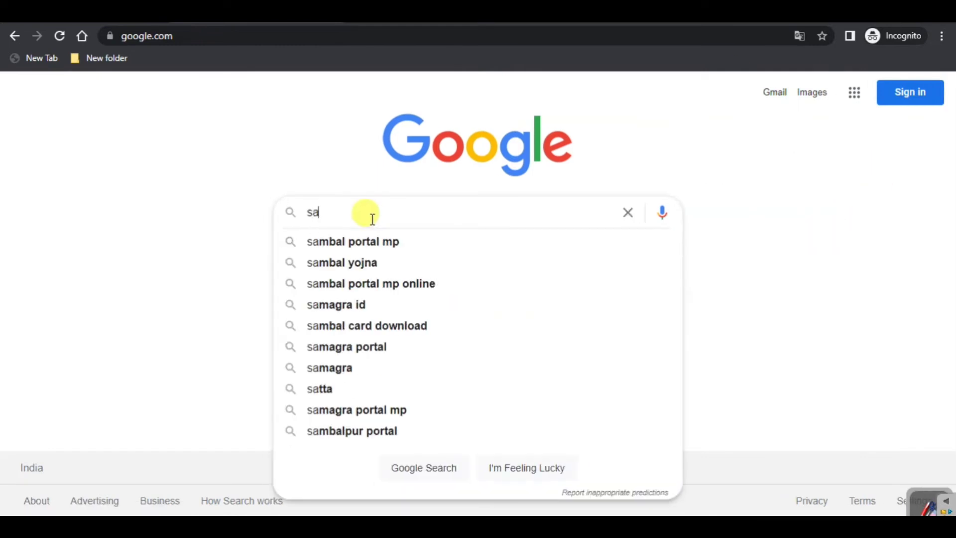
{"action": "key", "text": "Down"}
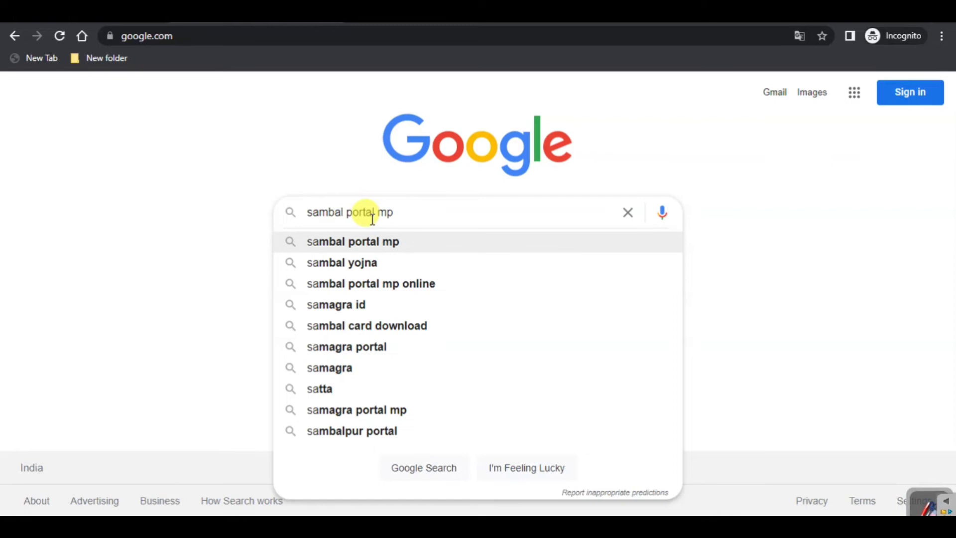
{"action": "key", "text": "Return"}
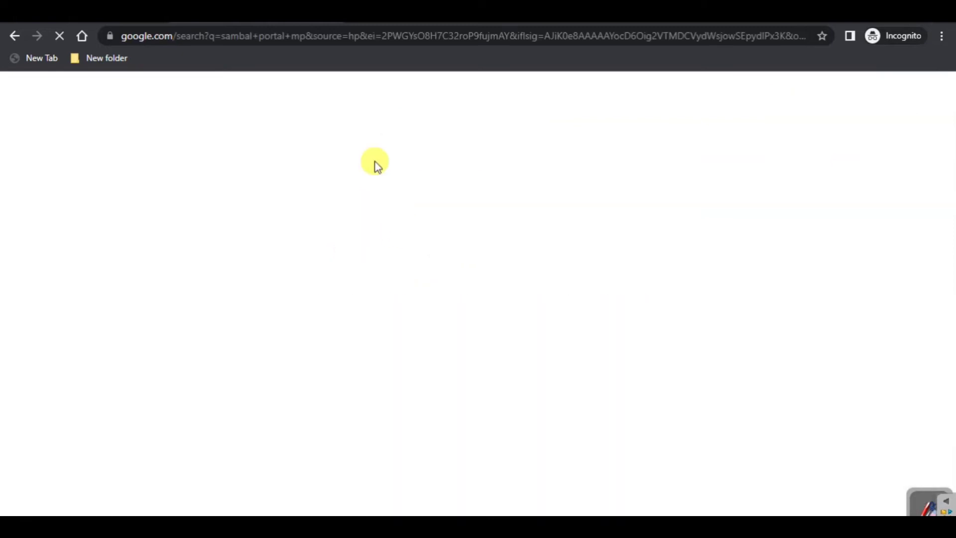
{"action": "scroll", "coordinate": [215, 290], "scroll_direction": "down", "scroll_amount": 2}
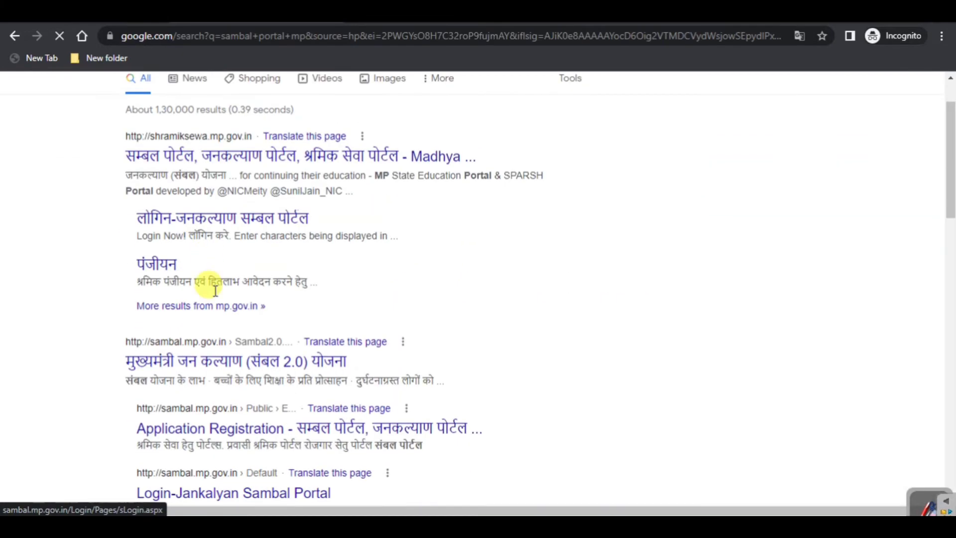
{"action": "left_click", "coordinate": [273, 362]}
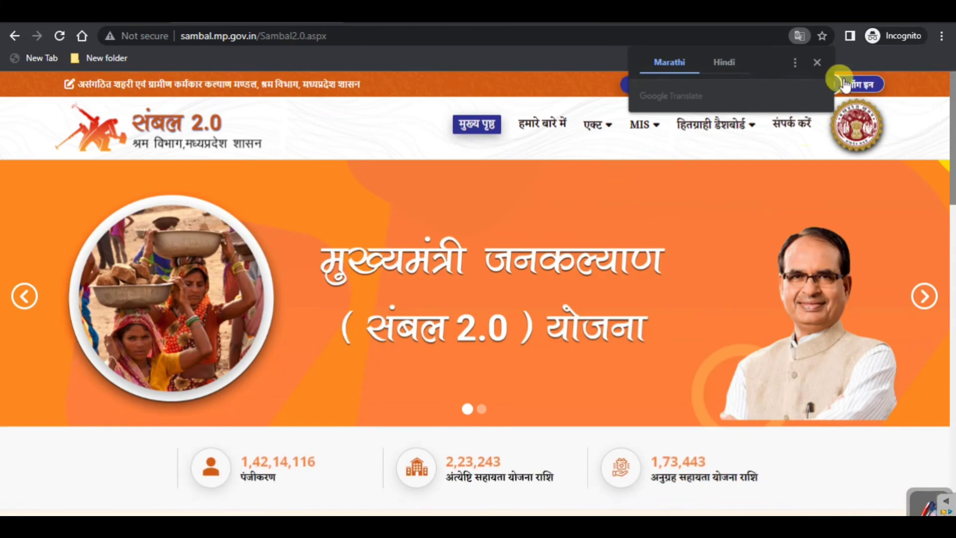
Dismiss the Translate popup, take the red pen and tick the scheme's title heading
{"action": "left_click", "coordinate": [818, 61]}
{"action": "scroll", "coordinate": [571, 198], "scroll_direction": "down", "scroll_amount": 7}
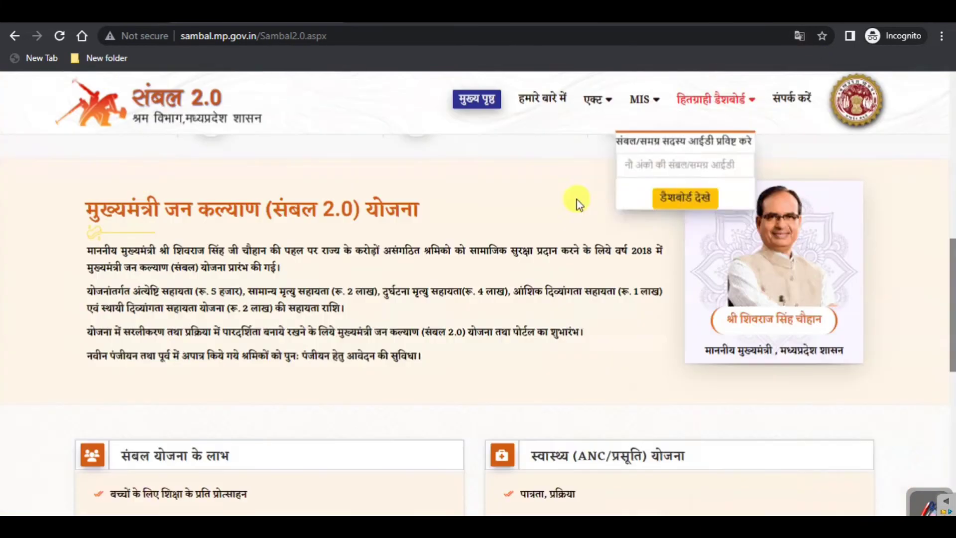
{"action": "scroll", "coordinate": [396, 221], "scroll_direction": "up", "scroll_amount": 5}
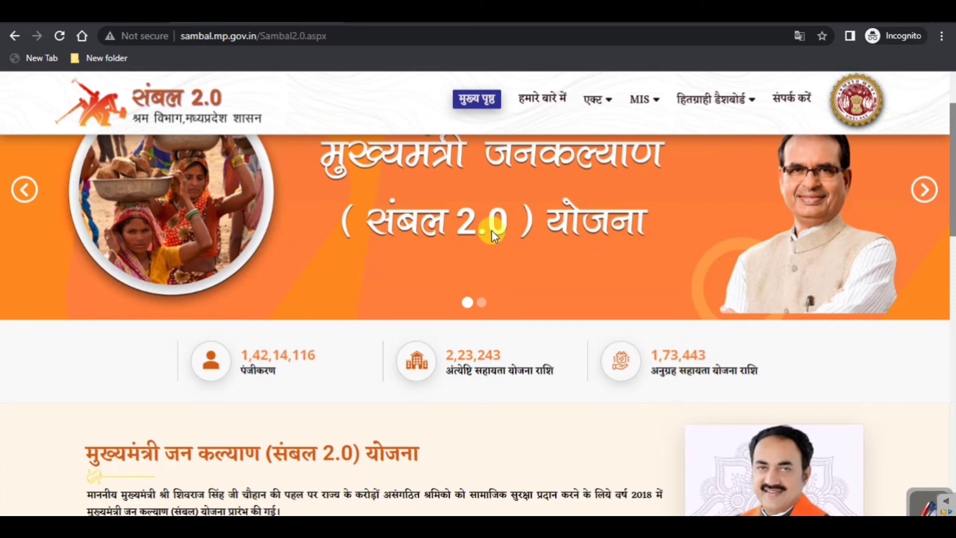
{"action": "scroll", "coordinate": [572, 239], "scroll_direction": "down", "scroll_amount": 7}
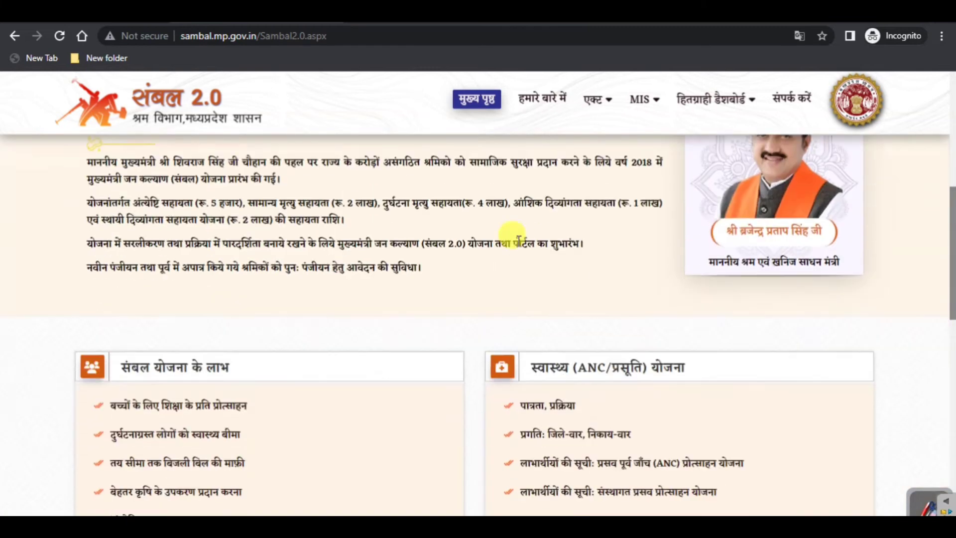
{"action": "scroll", "coordinate": [549, 247], "scroll_direction": "up", "scroll_amount": 5}
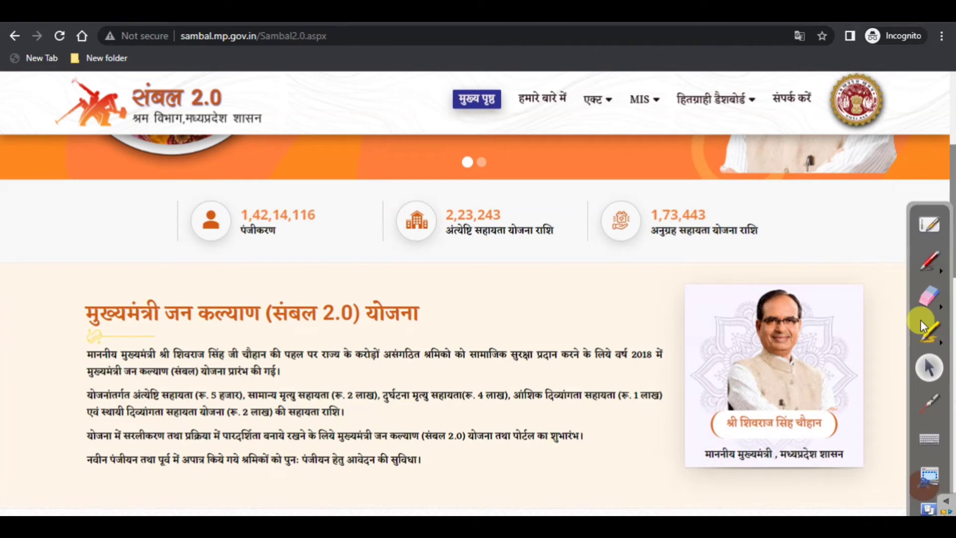
{"action": "left_click", "coordinate": [928, 264]}
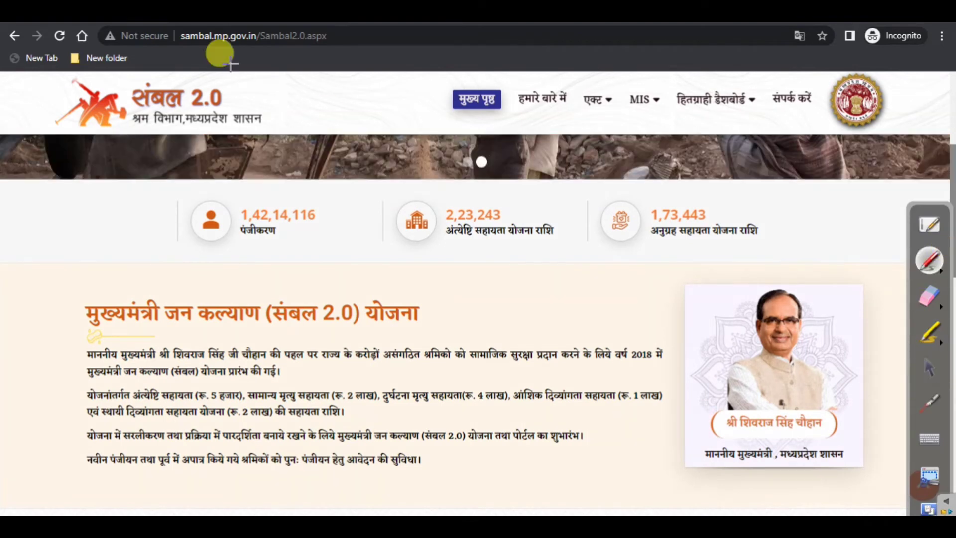
{"action": "left_click_drag", "start_coordinate": [55, 227], "coordinate": [59, 226]}
{"action": "mouse_move", "coordinate": [45, 290]}
{"action": "left_mouse_down"}
{"action": "mouse_move", "coordinate": [52, 316]}
{"action": "mouse_move", "coordinate": [159, 256]}
{"action": "left_mouse_up"}
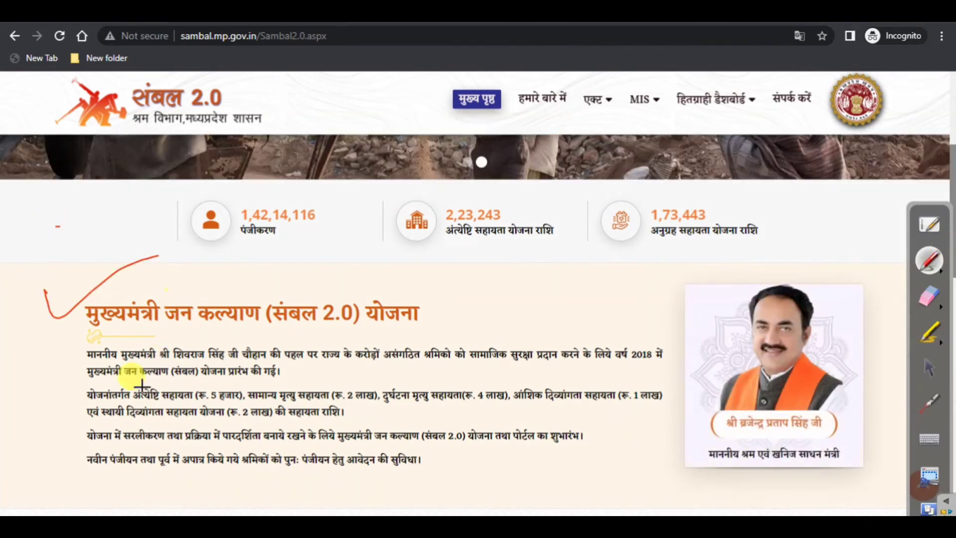
{"action": "left_click_drag", "start_coordinate": [56, 367], "coordinate": [112, 339]}
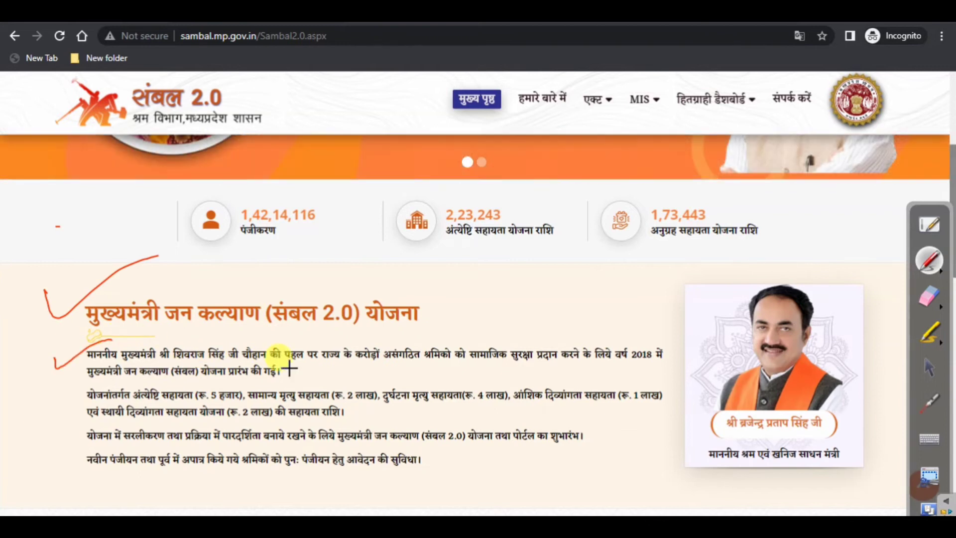
Underline the social security and (संबल) योजना phrases, and circle the ₹2 lakh and ₹4 lakh amounts
{"action": "left_click_drag", "start_coordinate": [346, 363], "coordinate": [653, 367]}
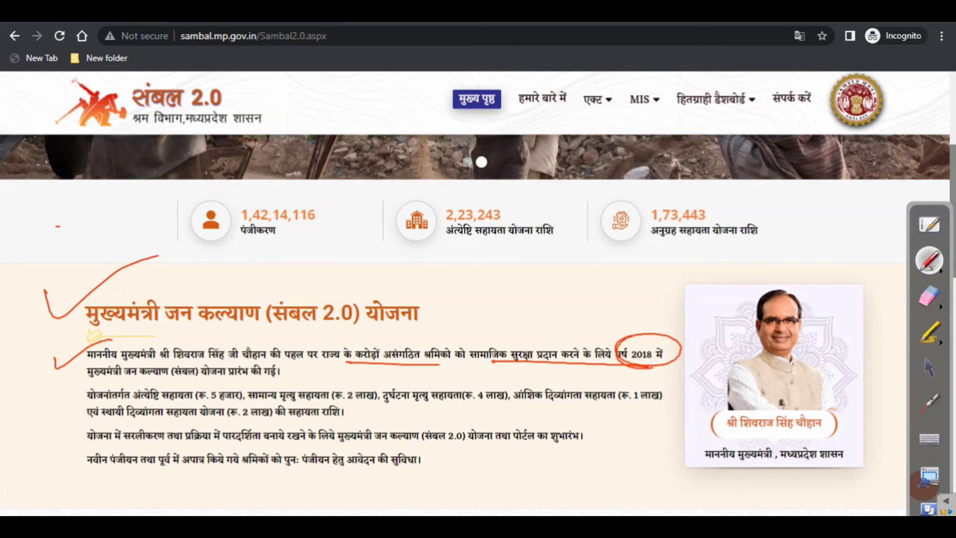
{"action": "left_click_drag", "start_coordinate": [164, 377], "coordinate": [224, 374]}
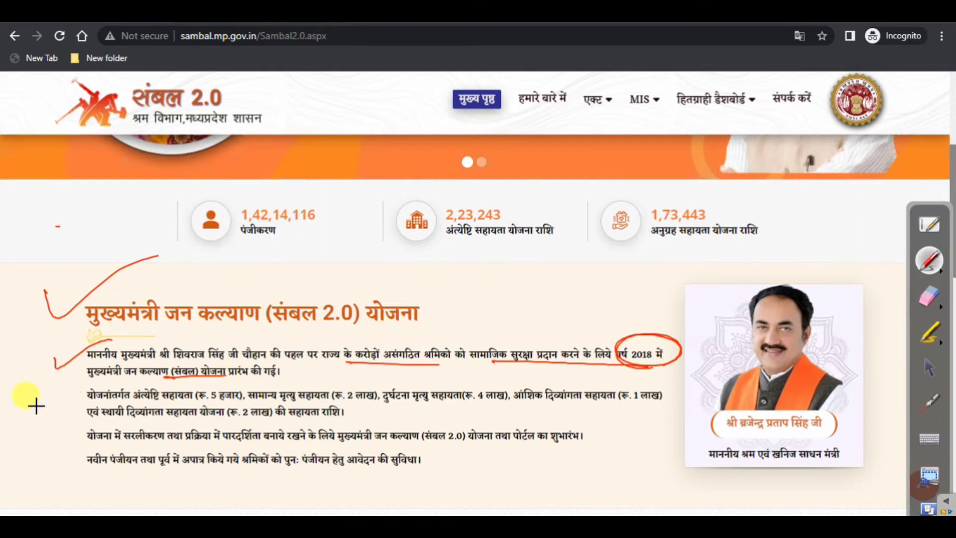
{"action": "mouse_move", "coordinate": [60, 396]}
{"action": "left_mouse_down"}
{"action": "mouse_move", "coordinate": [130, 383]}
{"action": "mouse_move", "coordinate": [162, 399]}
{"action": "mouse_move", "coordinate": [245, 390]}
{"action": "mouse_move", "coordinate": [324, 409]}
{"action": "left_mouse_up"}
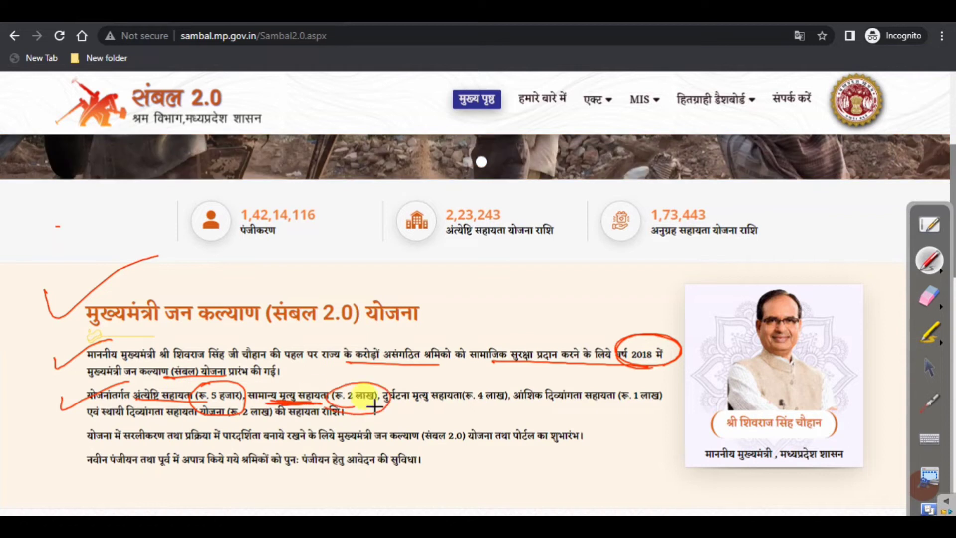
{"action": "mouse_move", "coordinate": [406, 399]}
{"action": "left_mouse_down"}
{"action": "mouse_move", "coordinate": [467, 405]}
{"action": "mouse_move", "coordinate": [417, 406]}
{"action": "left_mouse_up"}
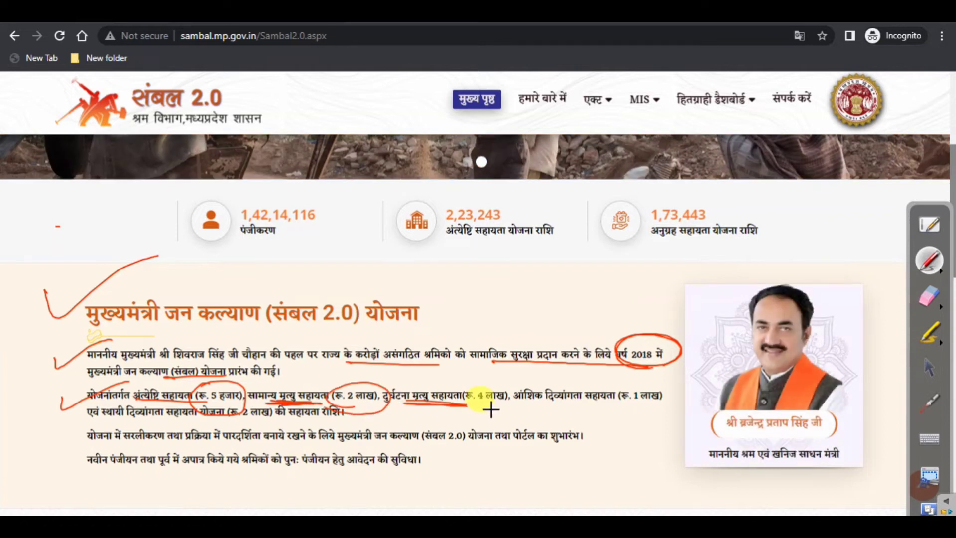
{"action": "mouse_move", "coordinate": [493, 403]}
{"action": "left_mouse_down"}
{"action": "mouse_move", "coordinate": [447, 393]}
{"action": "mouse_move", "coordinate": [481, 404]}
{"action": "mouse_move", "coordinate": [592, 405]}
{"action": "mouse_move", "coordinate": [544, 393]}
{"action": "mouse_move", "coordinate": [578, 385]}
{"action": "left_mouse_up"}
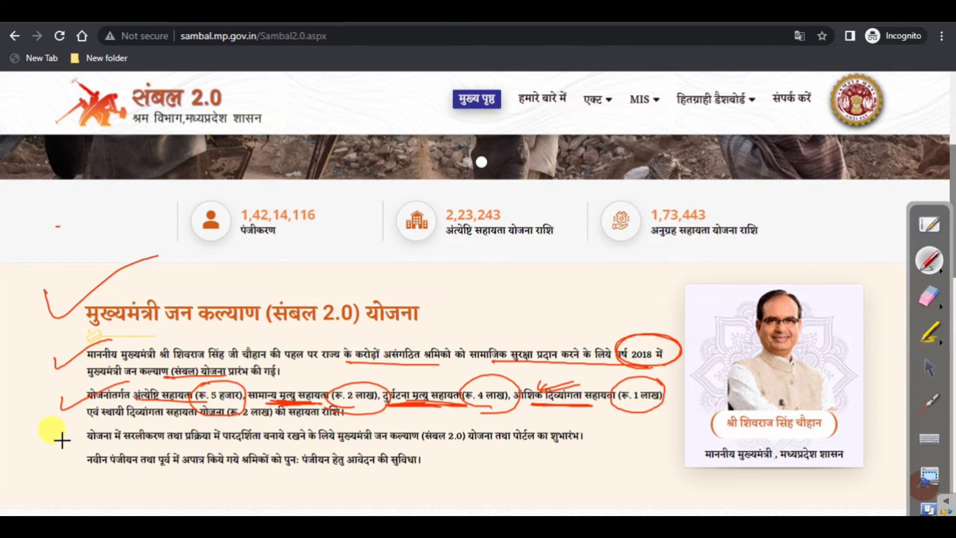
Tick the simplification paragraph and mark the ₹2 lakh permanent disability assistance
{"action": "mouse_move", "coordinate": [60, 438]}
{"action": "left_mouse_down"}
{"action": "mouse_move", "coordinate": [104, 427]}
{"action": "mouse_move", "coordinate": [214, 443]}
{"action": "left_mouse_up"}
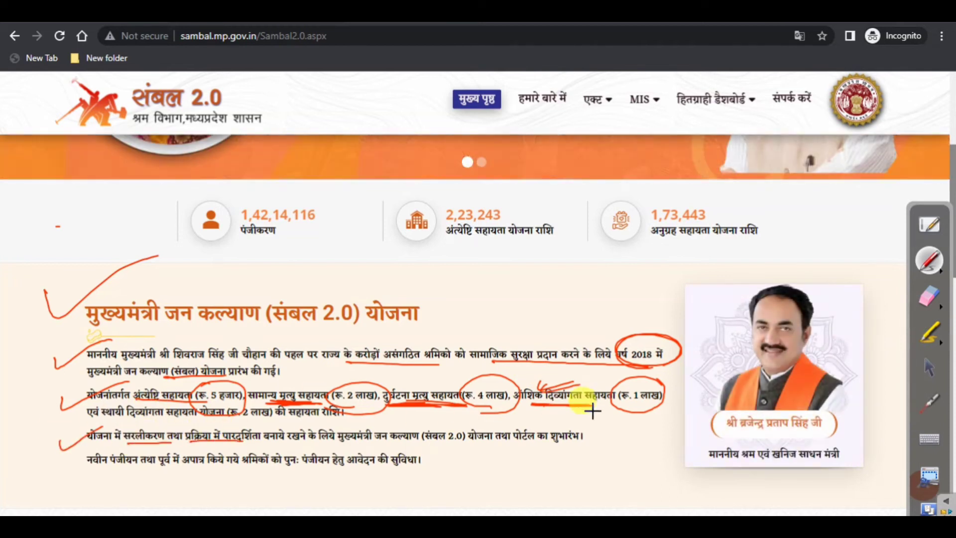
{"action": "left_click_drag", "start_coordinate": [197, 416], "coordinate": [75, 419]}
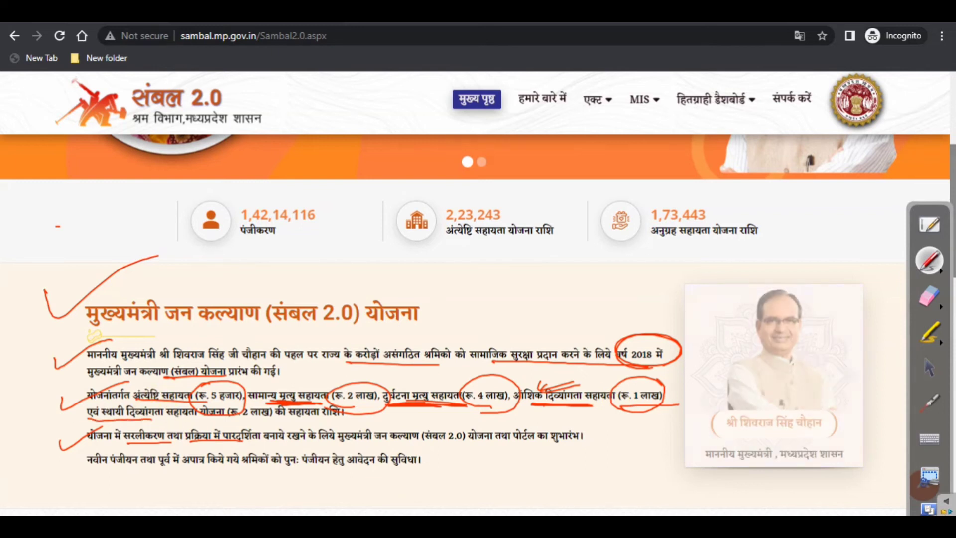
{"action": "mouse_move", "coordinate": [222, 398]}
{"action": "left_mouse_down"}
{"action": "mouse_move", "coordinate": [249, 393]}
{"action": "mouse_move", "coordinate": [229, 430]}
{"action": "mouse_move", "coordinate": [239, 396]}
{"action": "left_mouse_up"}
Circle the scheme name and underline तथा पोर्टल का शुभारंभ, पारदर्शिता and श्रमिकों को पुन: in the closing paragraphs
{"action": "left_click_drag", "start_coordinate": [324, 422], "coordinate": [291, 421]}
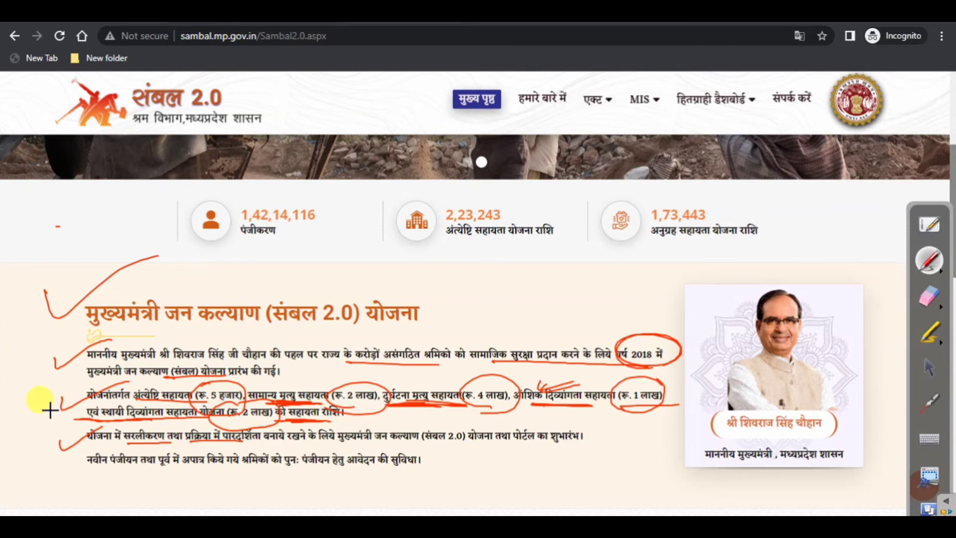
{"action": "left_click_drag", "start_coordinate": [54, 402], "coordinate": [123, 394]}
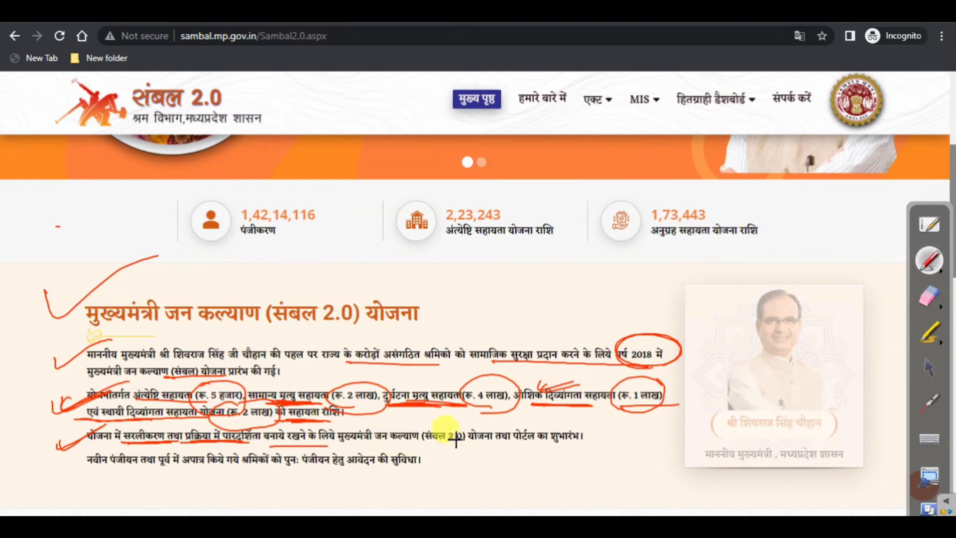
{"action": "mouse_move", "coordinate": [421, 437]}
{"action": "left_mouse_down"}
{"action": "mouse_move", "coordinate": [455, 417]}
{"action": "mouse_move", "coordinate": [420, 428]}
{"action": "left_mouse_up"}
{"action": "left_click_drag", "start_coordinate": [494, 445], "coordinate": [579, 446]}
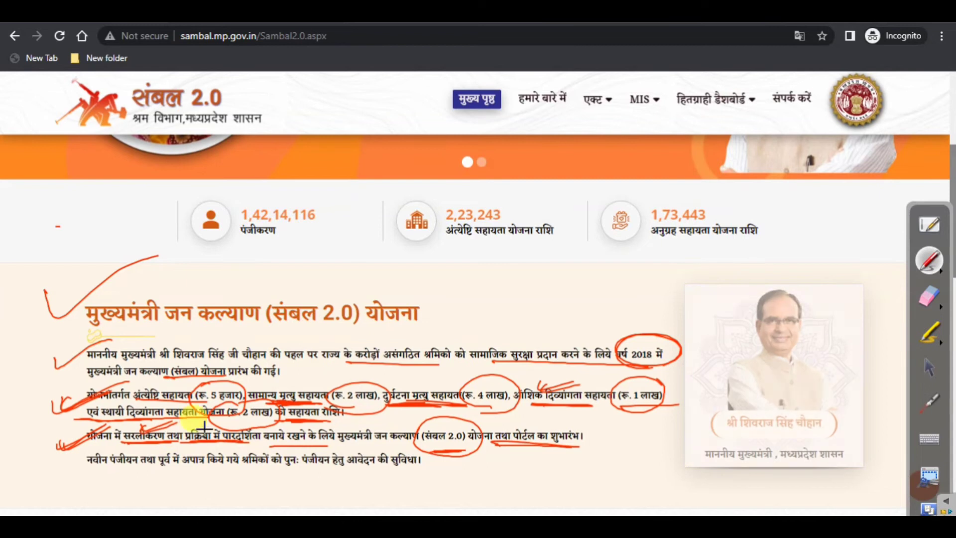
{"action": "left_click_drag", "start_coordinate": [168, 442], "coordinate": [260, 442]}
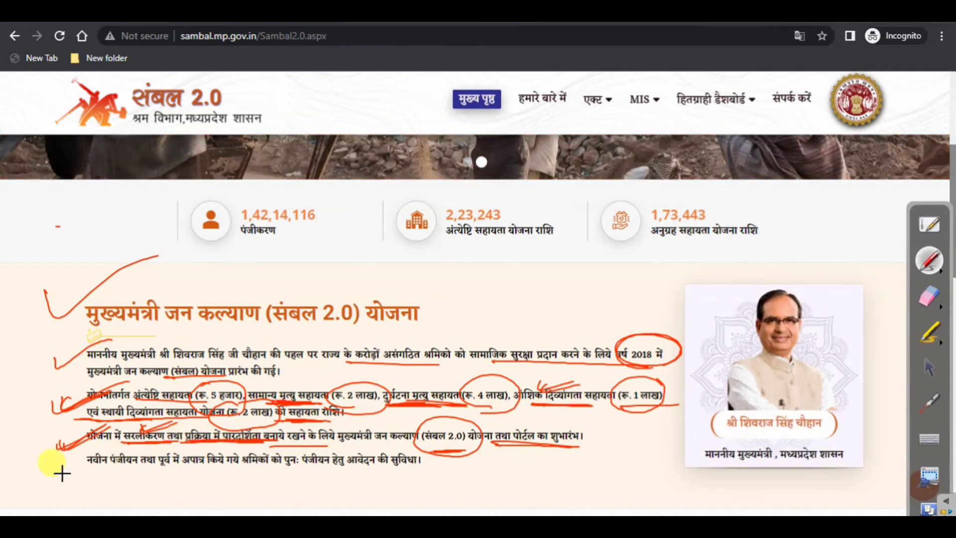
{"action": "left_click_drag", "start_coordinate": [90, 450], "coordinate": [106, 452]}
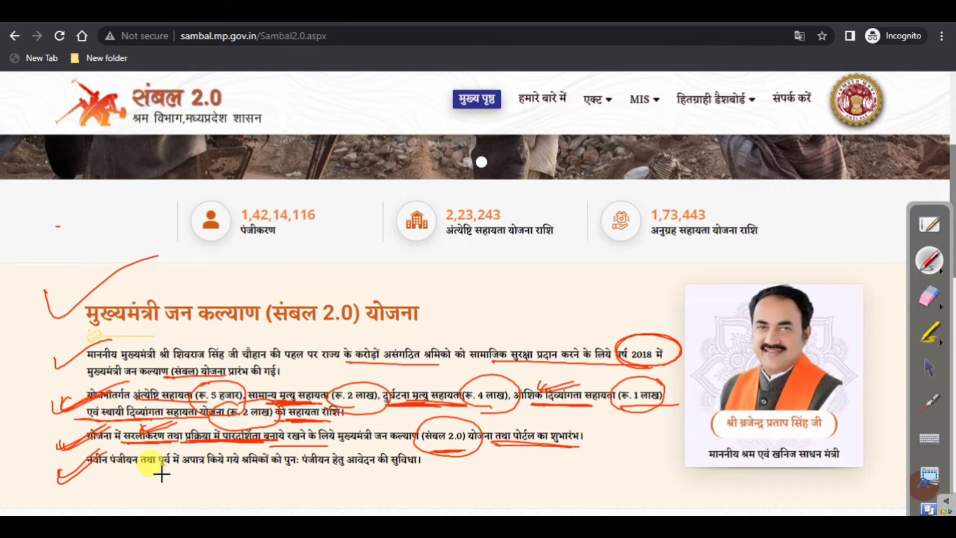
{"action": "left_click_drag", "start_coordinate": [242, 469], "coordinate": [375, 468]}
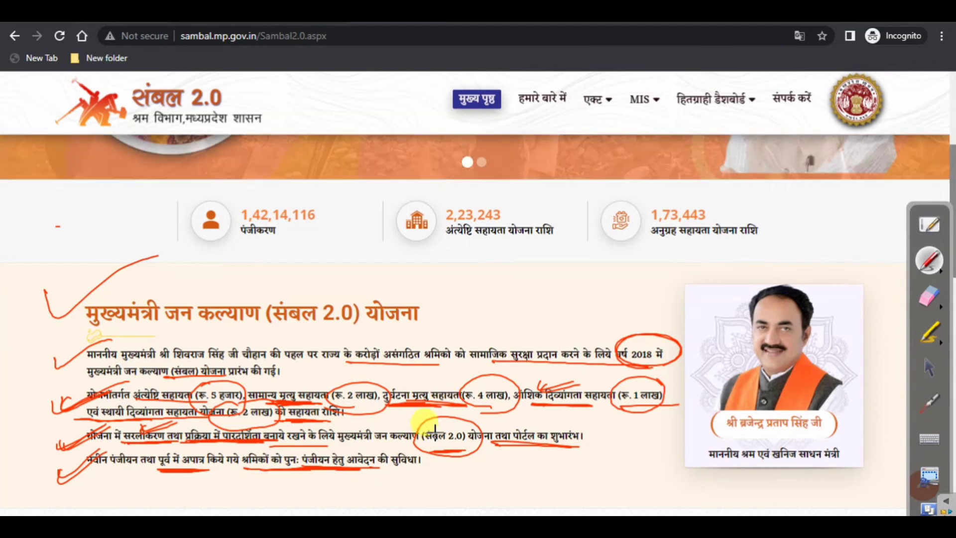
Underline the संबल योजना के लाभ heading in red
{"action": "scroll", "coordinate": [524, 302], "scroll_direction": "down", "scroll_amount": 1}
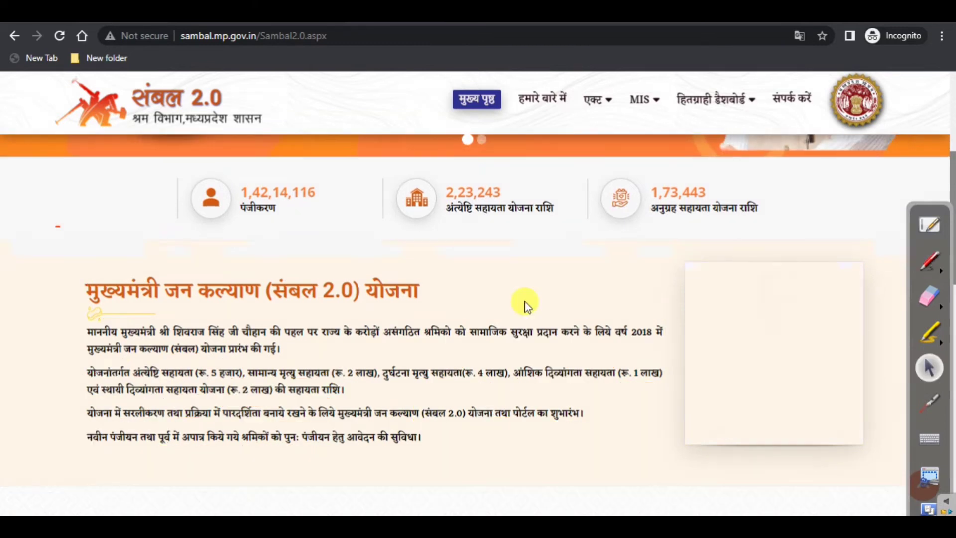
{"action": "scroll", "coordinate": [525, 302], "scroll_direction": "down", "scroll_amount": 10}
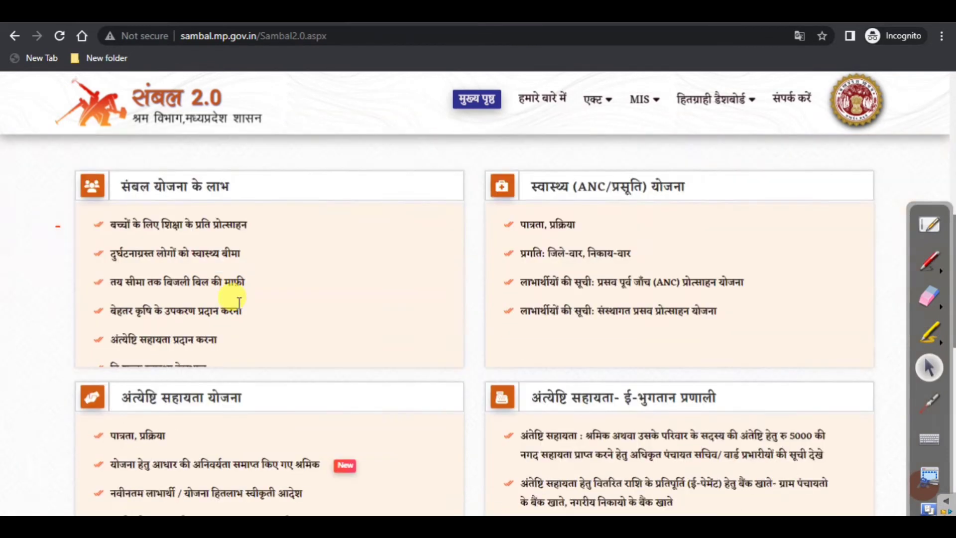
{"action": "scroll", "coordinate": [239, 301], "scroll_direction": "up", "scroll_amount": 1}
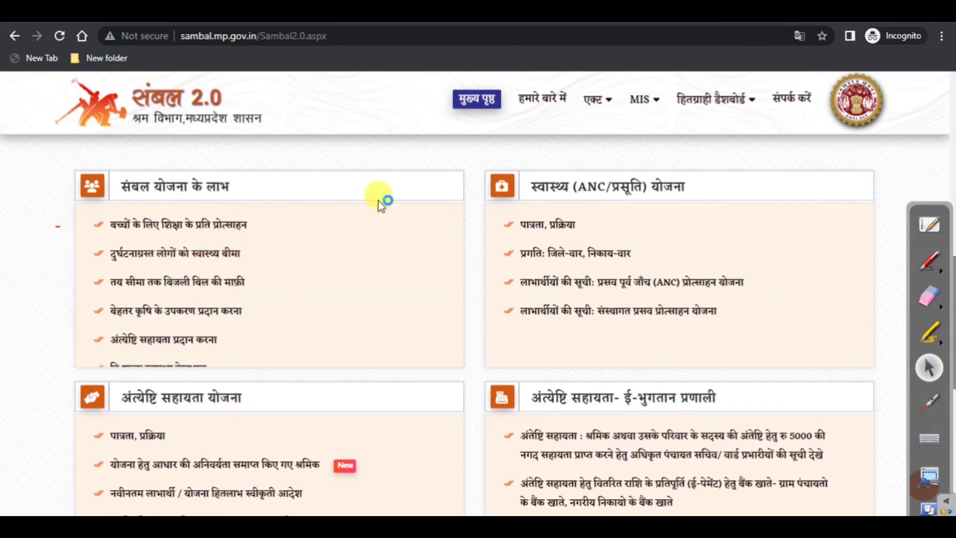
{"action": "left_click", "coordinate": [928, 260]}
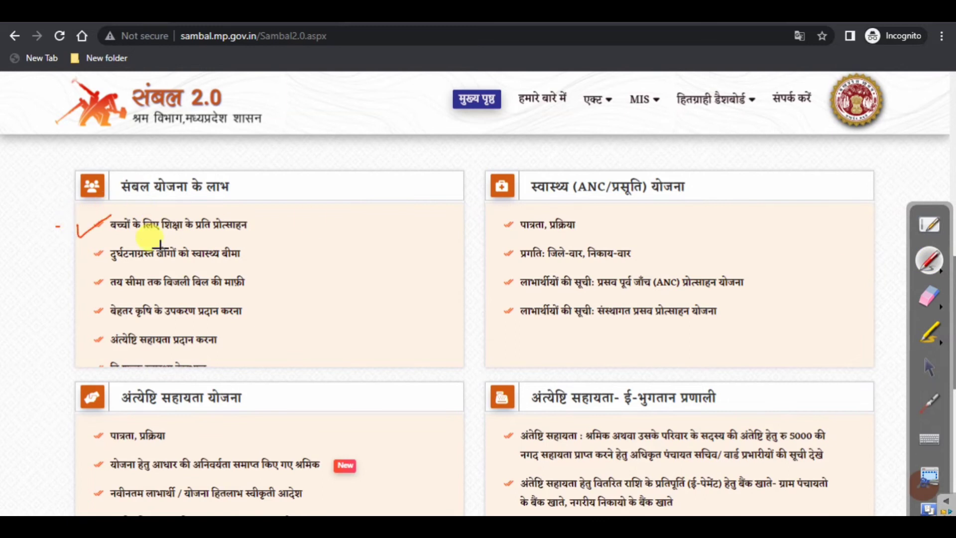
{"action": "left_click_drag", "start_coordinate": [135, 202], "coordinate": [227, 200]}
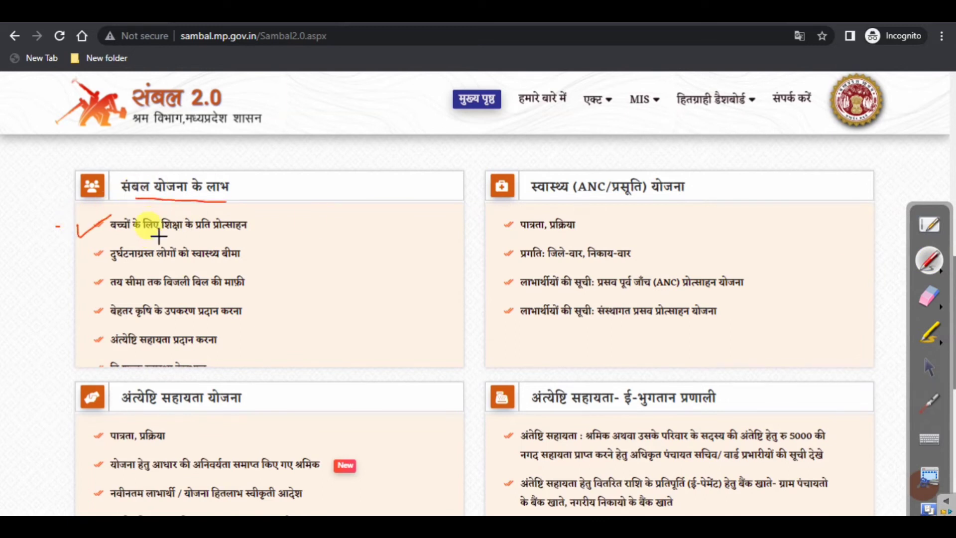
Tick the benefit items, underline अंत्येष्टि सहायता, and tick the ANC health scheme heading
{"action": "left_click_drag", "start_coordinate": [79, 256], "coordinate": [82, 263]}
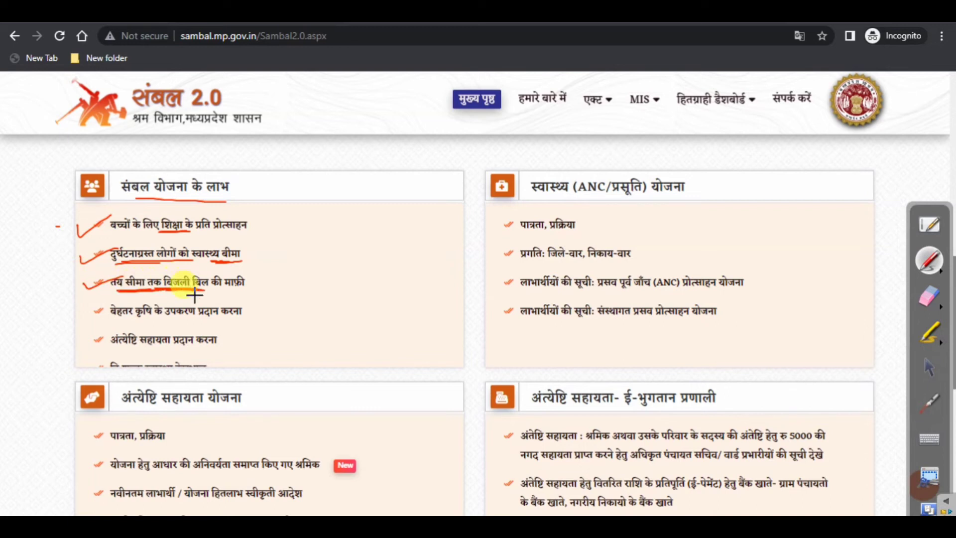
{"action": "left_click_drag", "start_coordinate": [76, 312], "coordinate": [114, 304]}
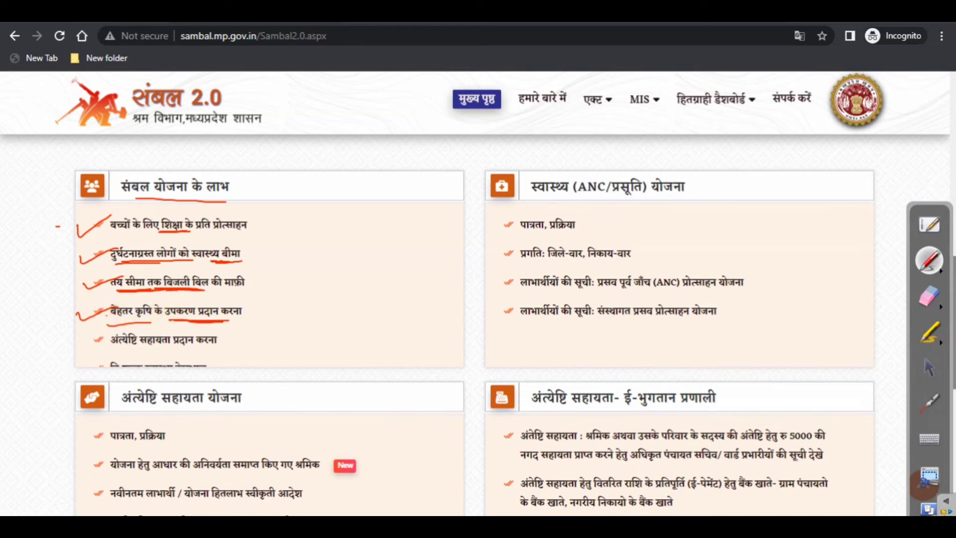
{"action": "left_click_drag", "start_coordinate": [72, 348], "coordinate": [112, 333]}
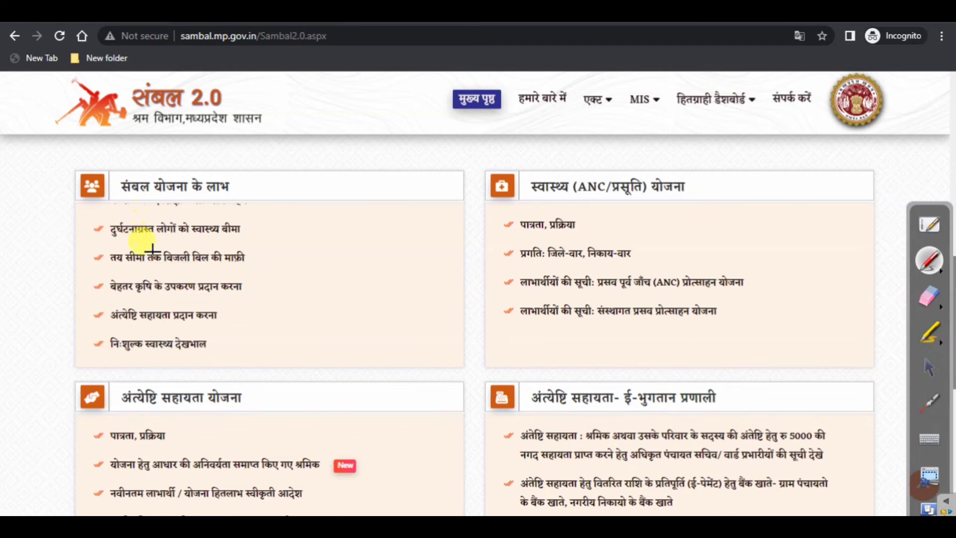
{"action": "left_click_drag", "start_coordinate": [91, 288], "coordinate": [115, 279]}
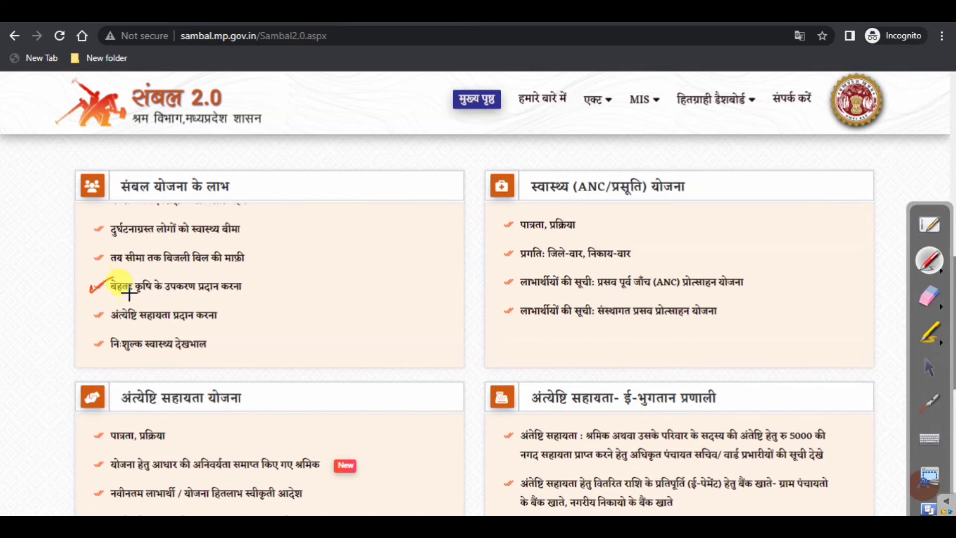
{"action": "mouse_move", "coordinate": [112, 323]}
{"action": "left_mouse_down"}
{"action": "mouse_move", "coordinate": [171, 322]}
{"action": "mouse_move", "coordinate": [152, 359]}
{"action": "left_mouse_up"}
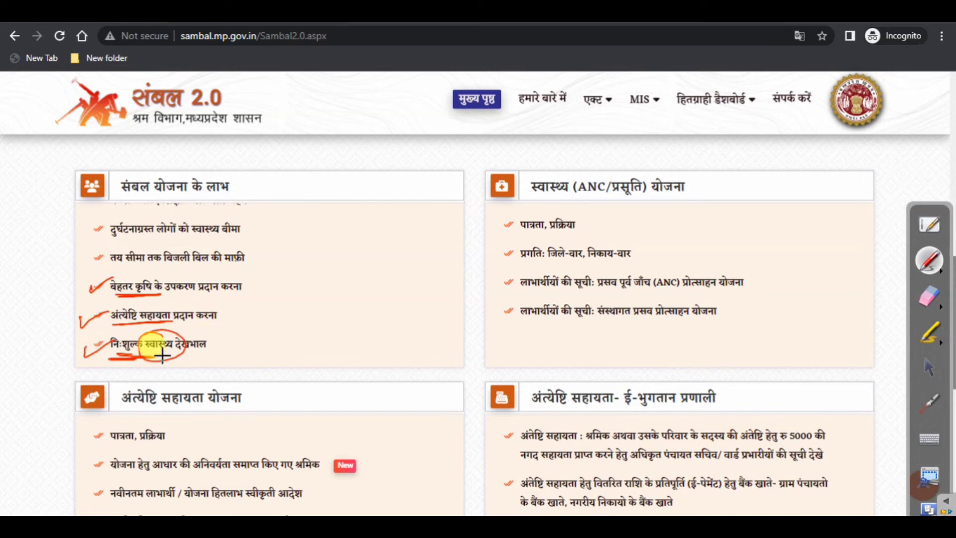
{"action": "mouse_move", "coordinate": [478, 176]}
{"action": "left_mouse_down"}
{"action": "mouse_move", "coordinate": [545, 166]}
{"action": "mouse_move", "coordinate": [688, 204]}
{"action": "left_mouse_up"}
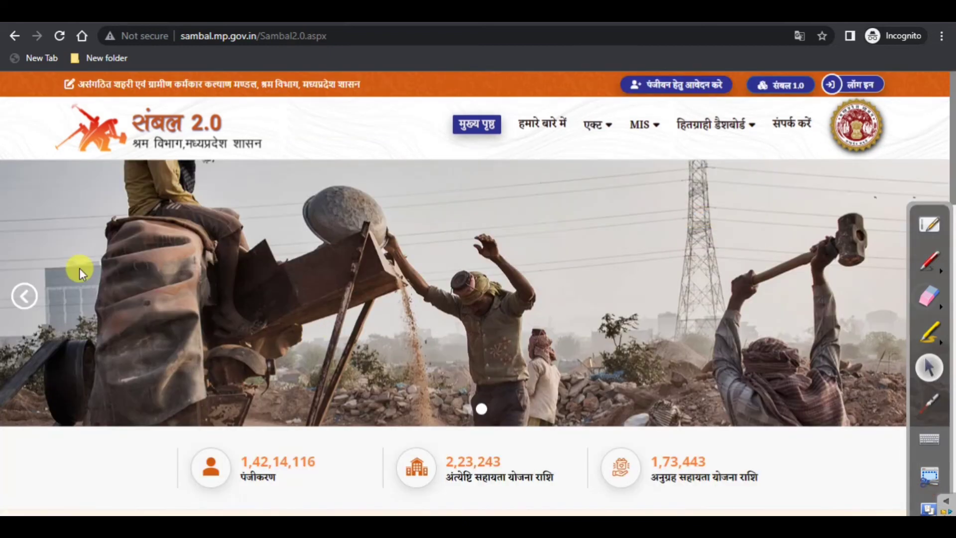
Start the worker registration via पंजीयन हेतु आवेदन करे, reaching the eKYC page's not-secure warning
{"action": "scroll", "coordinate": [334, 315], "scroll_direction": "down", "scroll_amount": 3}
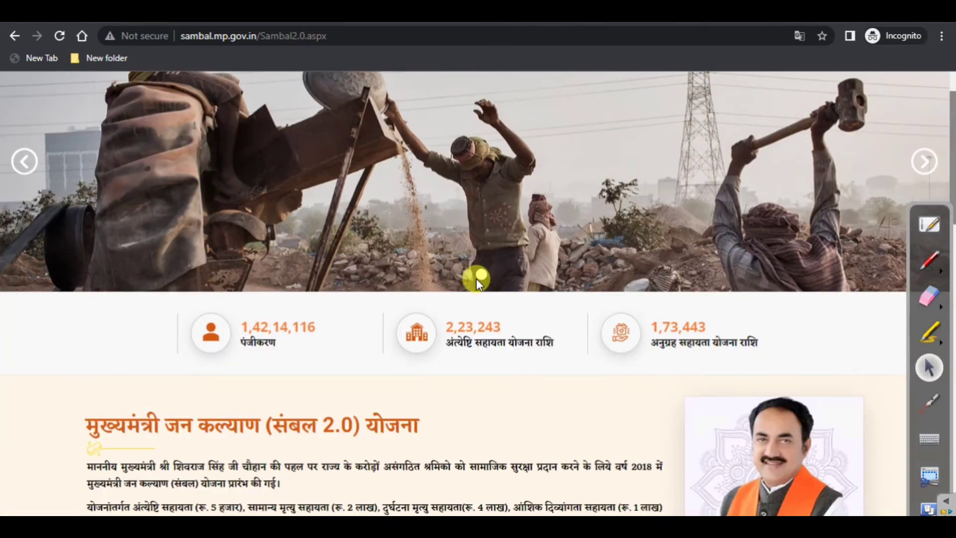
{"action": "scroll", "coordinate": [647, 275], "scroll_direction": "up", "scroll_amount": 3}
{"action": "scroll", "coordinate": [814, 272], "scroll_direction": "down", "scroll_amount": 3}
{"action": "scroll", "coordinate": [819, 249], "scroll_direction": "up", "scroll_amount": 4}
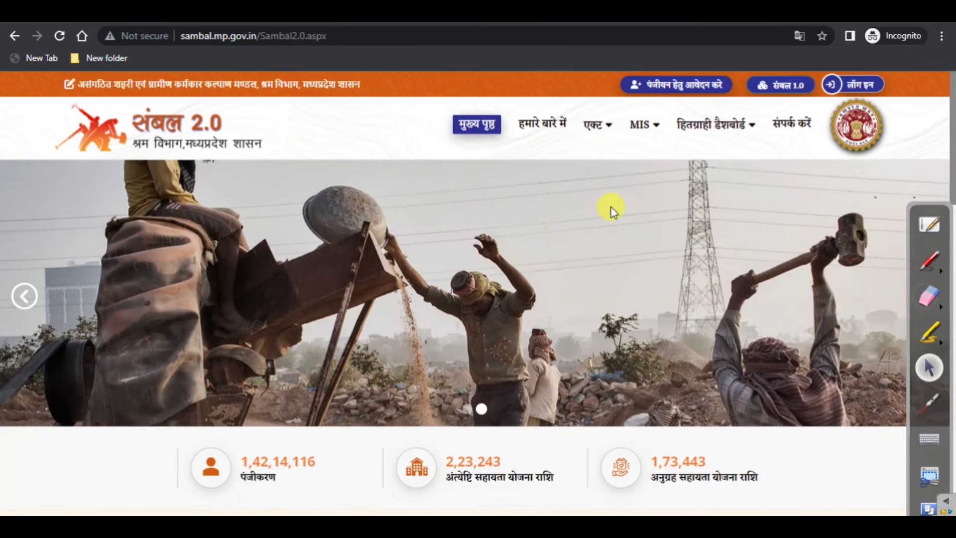
{"action": "left_click", "coordinate": [681, 91]}
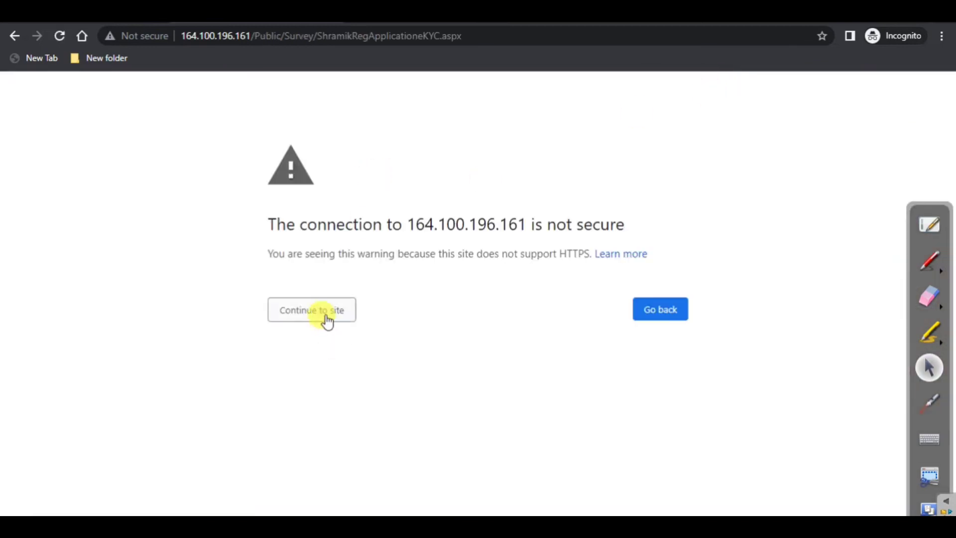
Proceed past Chrome's not-secure warning to the Sambal worker application form
{"action": "left_click", "coordinate": [327, 321]}
{"action": "left_click", "coordinate": [309, 314]}
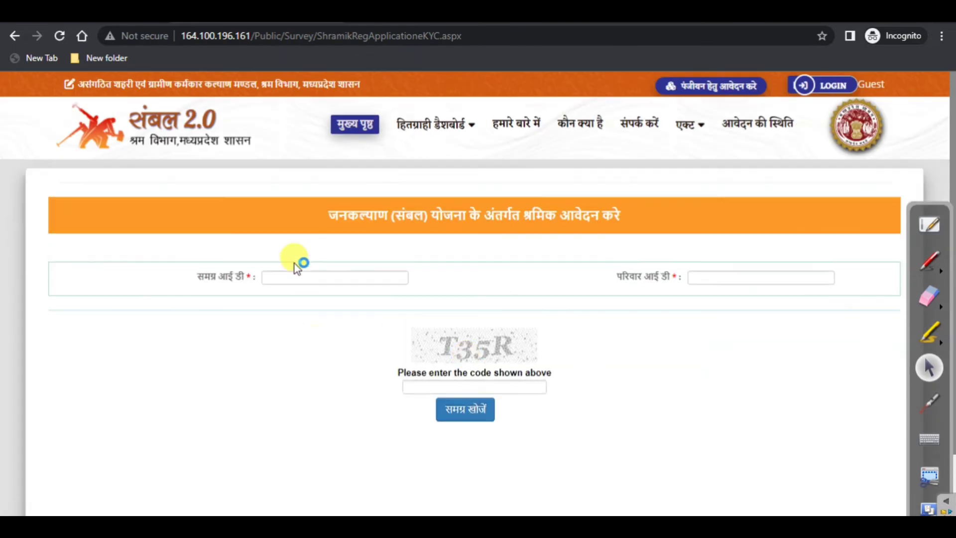
Enter the worker's Samagra ID and family ID, fill the captcha, and search the Samagra record
{"action": "left_click", "coordinate": [299, 274]}
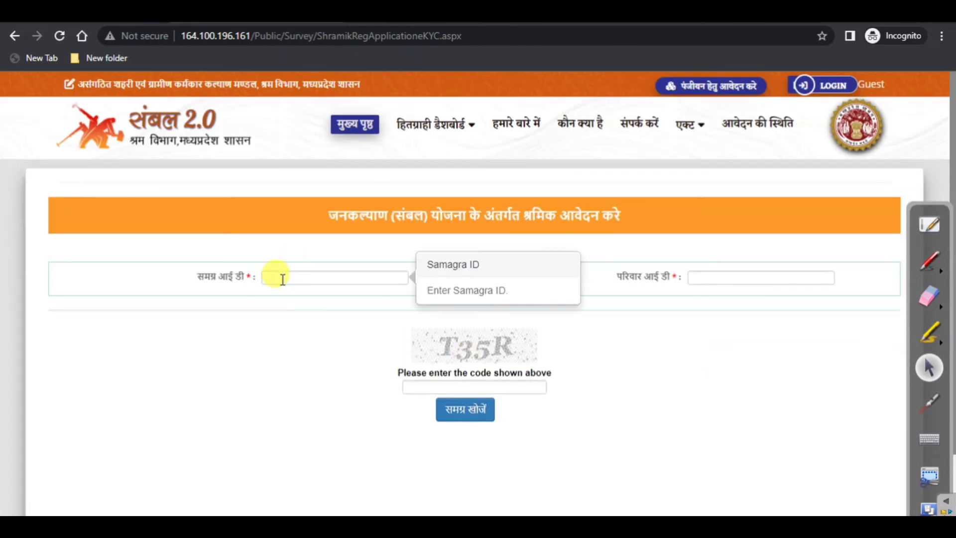
{"action": "left_click", "coordinate": [725, 278]}
{"action": "left_click", "coordinate": [305, 278]}
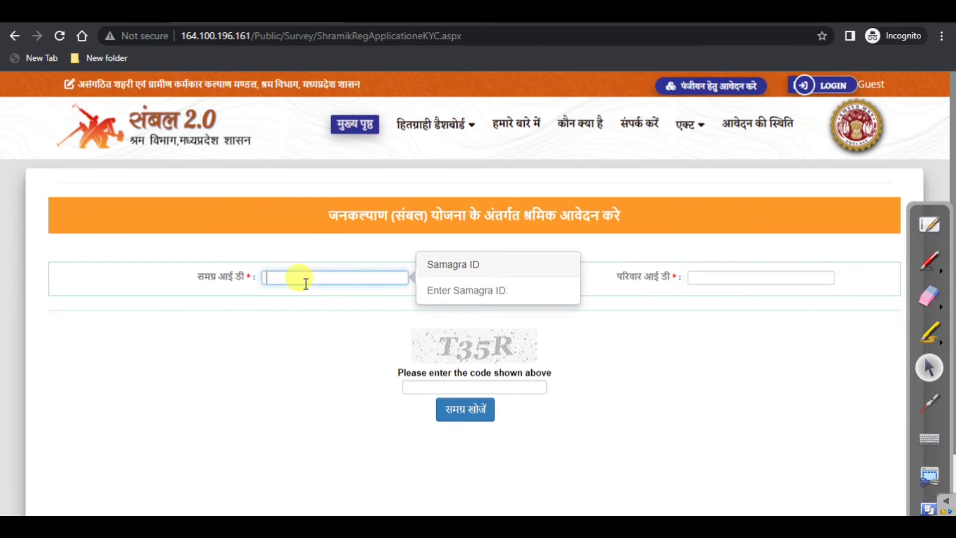
{"action": "left_click", "coordinate": [697, 275]}
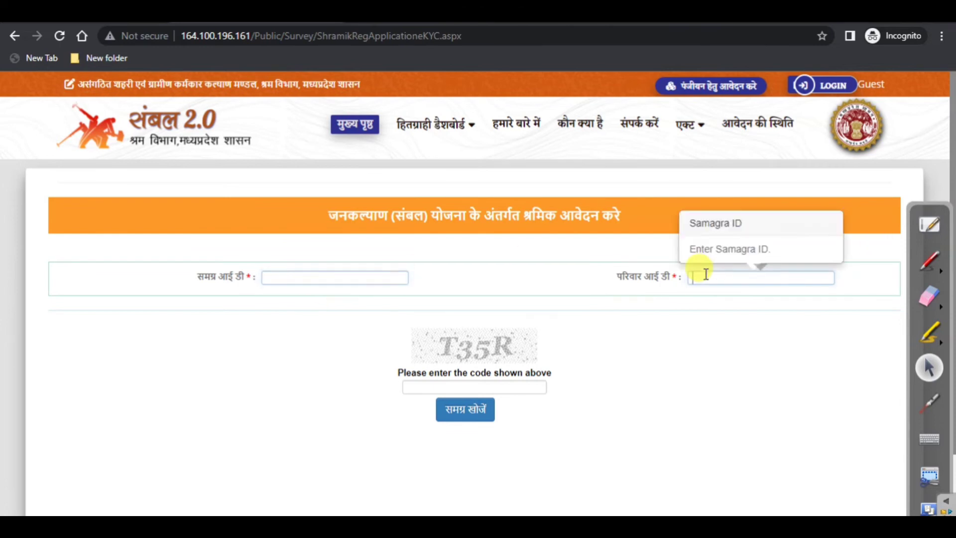
{"action": "left_click", "coordinate": [309, 277]}
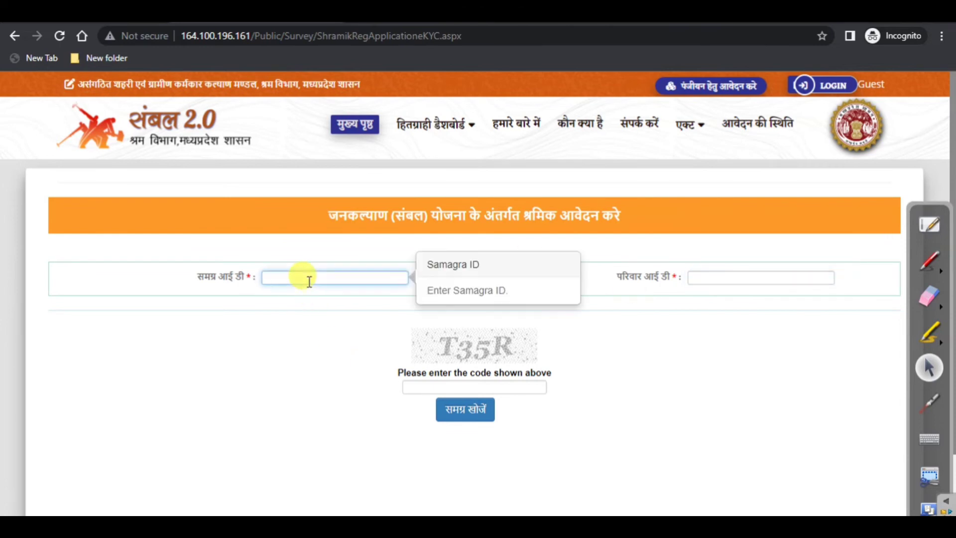
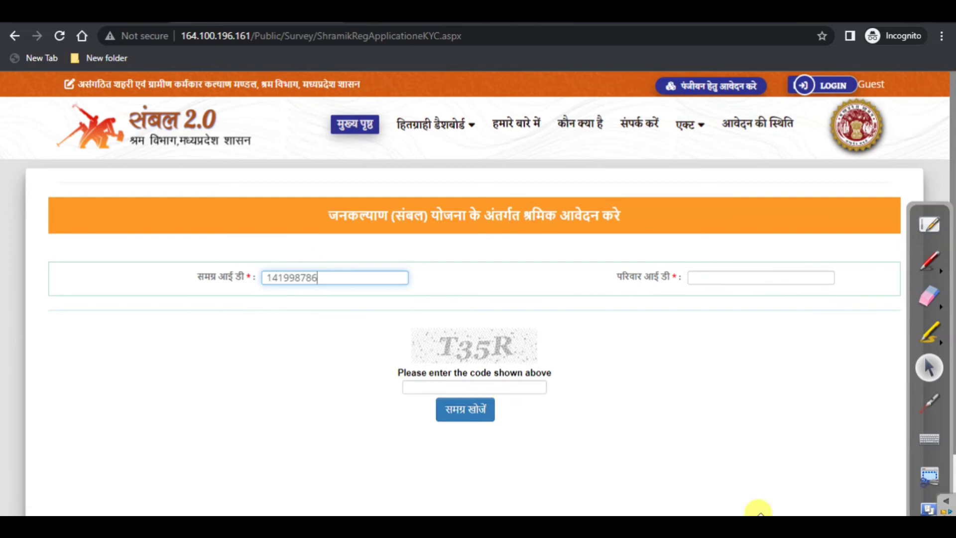
{"action": "left_click", "coordinate": [722, 278]}
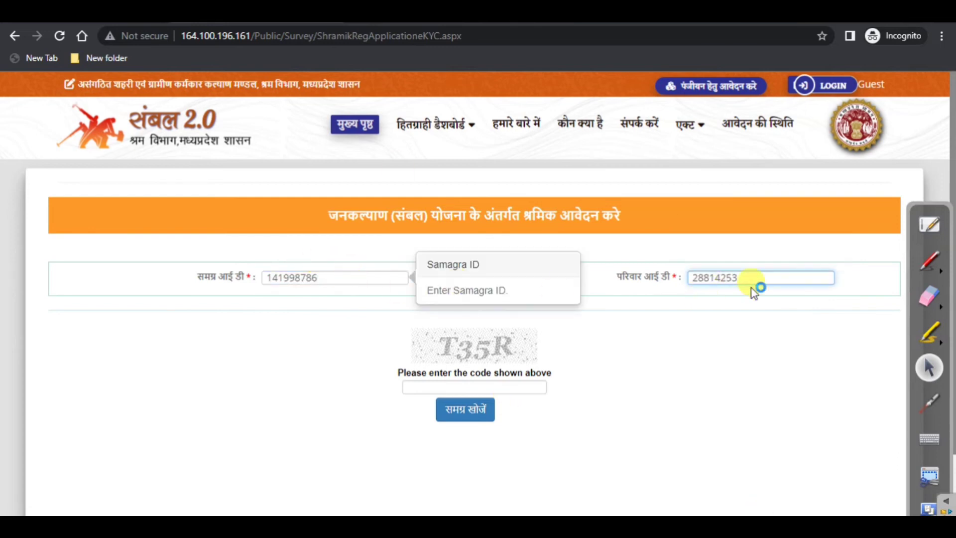
{"action": "left_click", "coordinate": [460, 386]}
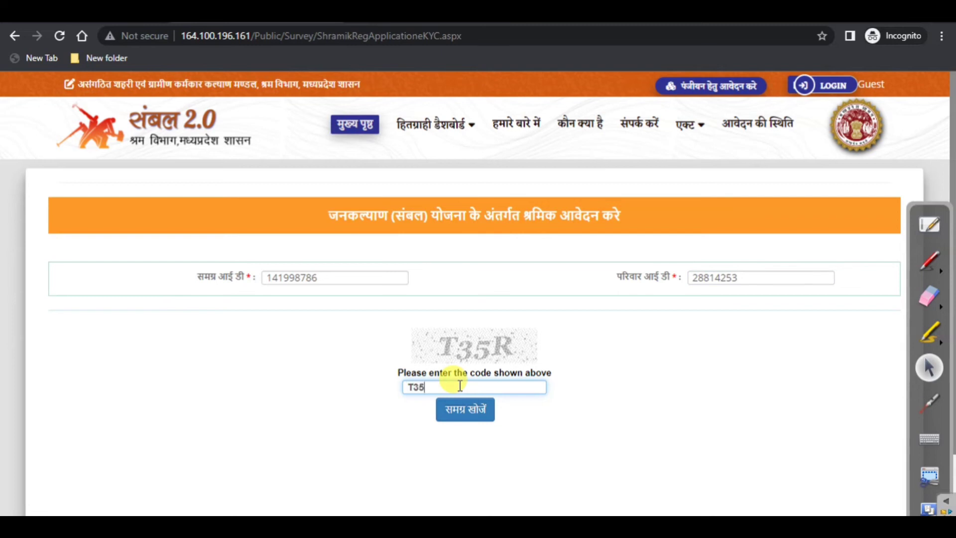
{"action": "left_click", "coordinate": [458, 411]}
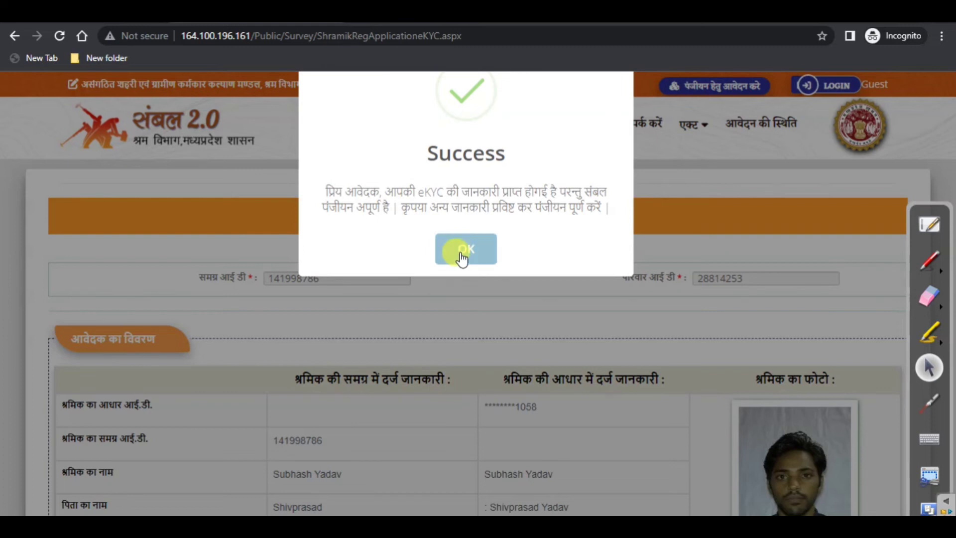
{"action": "left_click", "coordinate": [461, 256]}
{"action": "scroll", "coordinate": [460, 252], "scroll_direction": "down", "scroll_amount": 3}
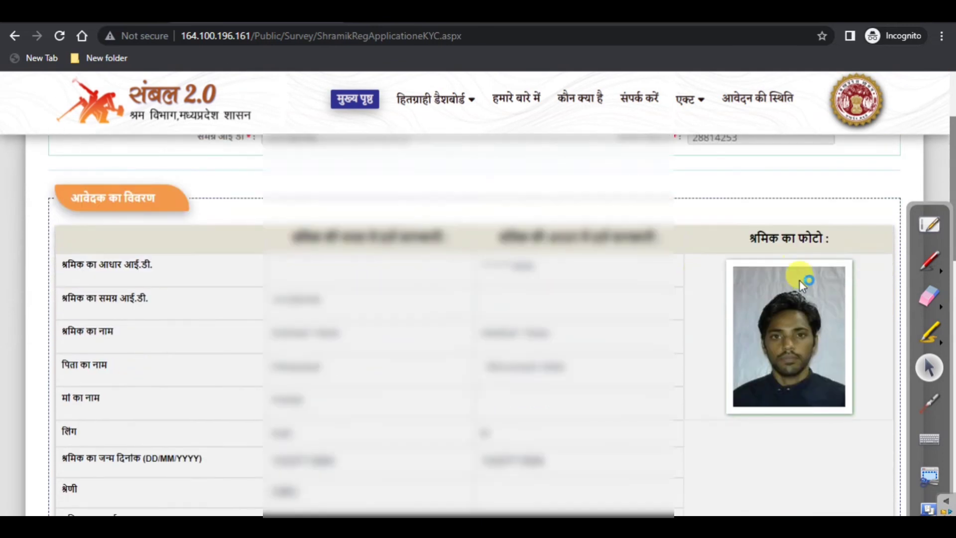
{"action": "scroll", "coordinate": [795, 287], "scroll_direction": "down", "scroll_amount": 1}
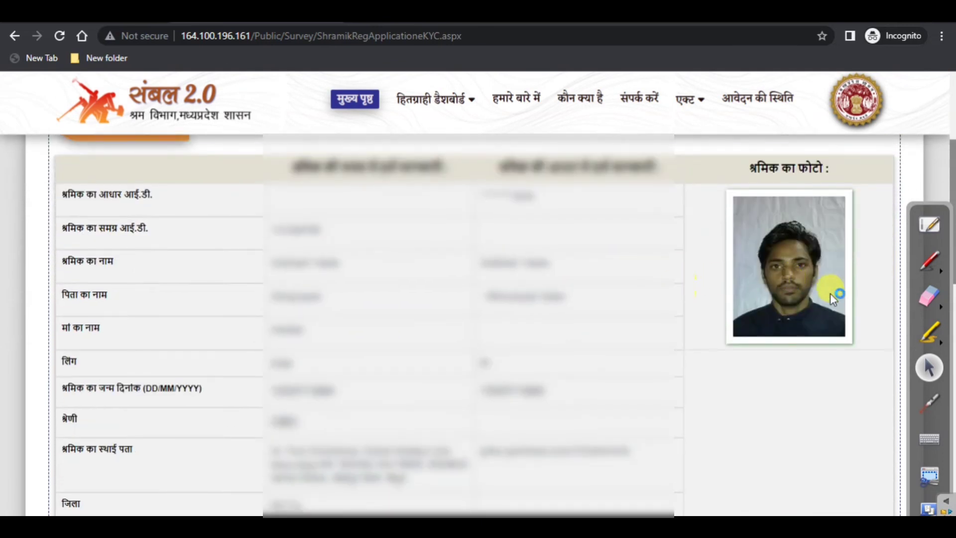
{"action": "scroll", "coordinate": [542, 270], "scroll_direction": "up", "scroll_amount": 4}
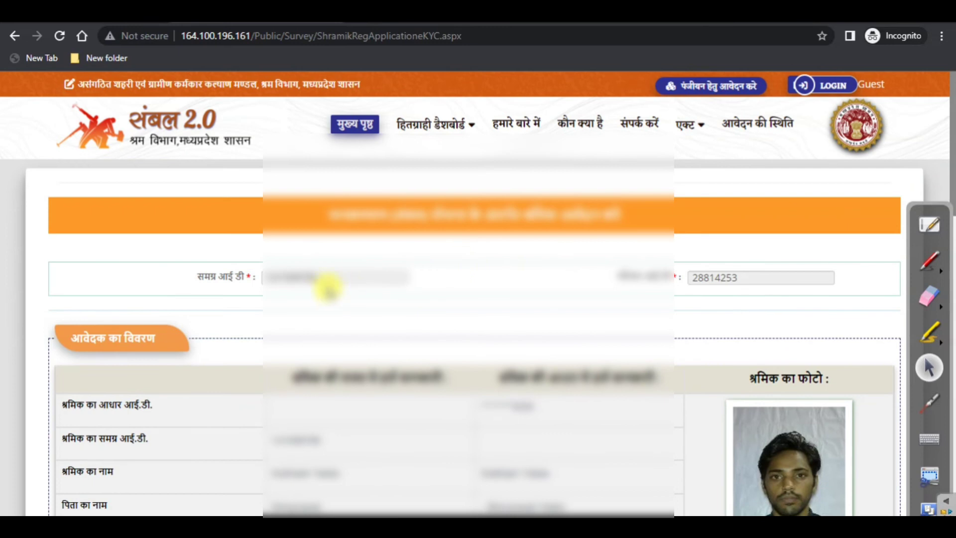
{"action": "scroll", "coordinate": [721, 276], "scroll_direction": "down", "scroll_amount": 1}
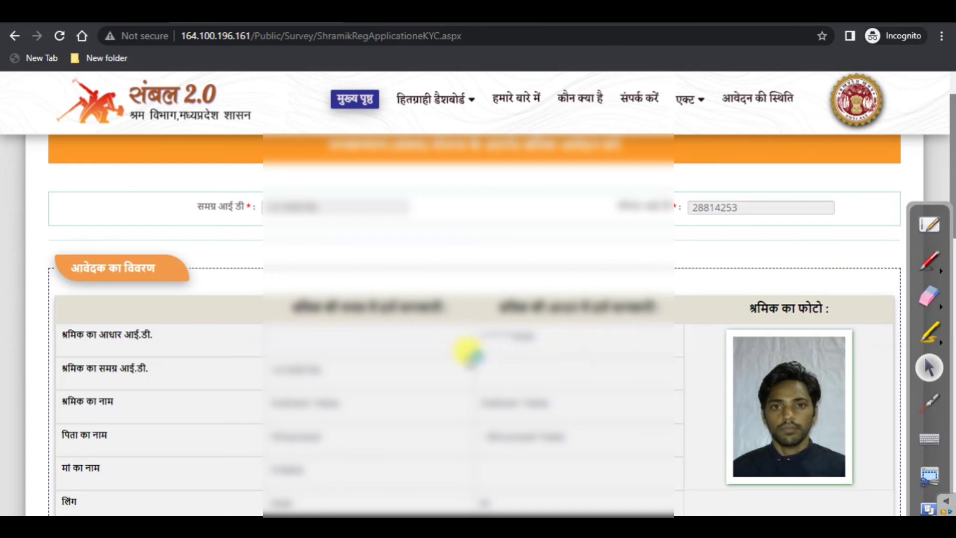
{"action": "scroll", "coordinate": [752, 369], "scroll_direction": "down", "scroll_amount": 1}
{"action": "scroll", "coordinate": [512, 337], "scroll_direction": "down", "scroll_amount": 1}
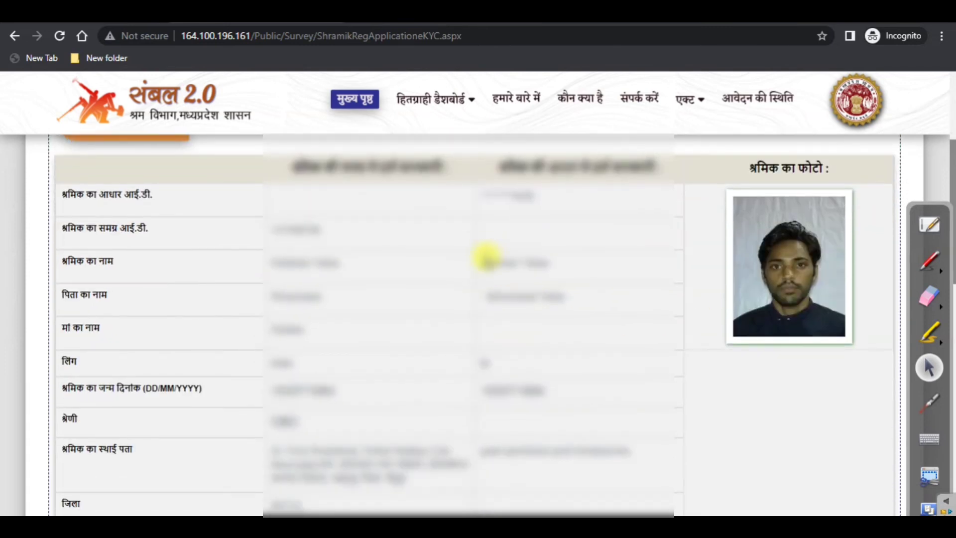
{"action": "scroll", "coordinate": [485, 256], "scroll_direction": "down", "scroll_amount": 2}
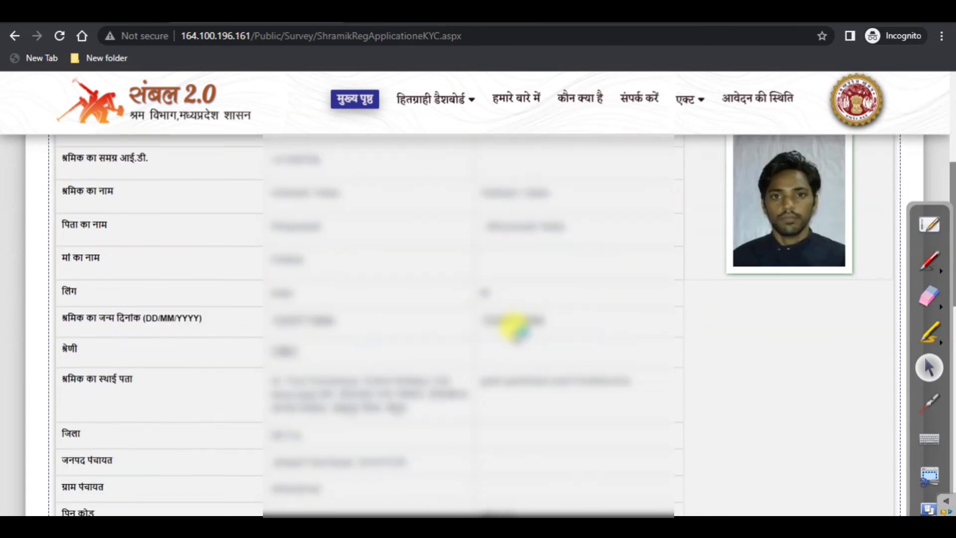
{"action": "scroll", "coordinate": [450, 313], "scroll_direction": "down", "scroll_amount": 3}
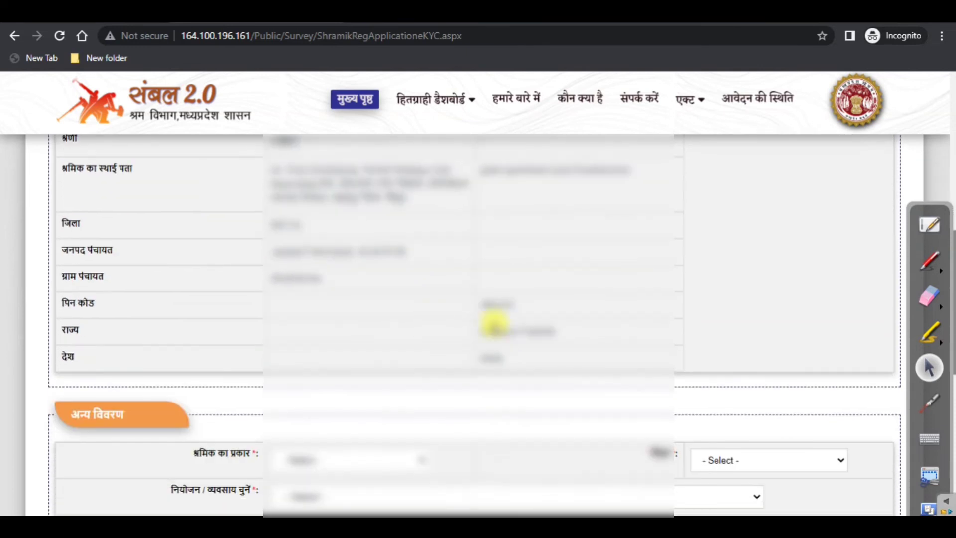
{"action": "scroll", "coordinate": [520, 294], "scroll_direction": "up", "scroll_amount": 7}
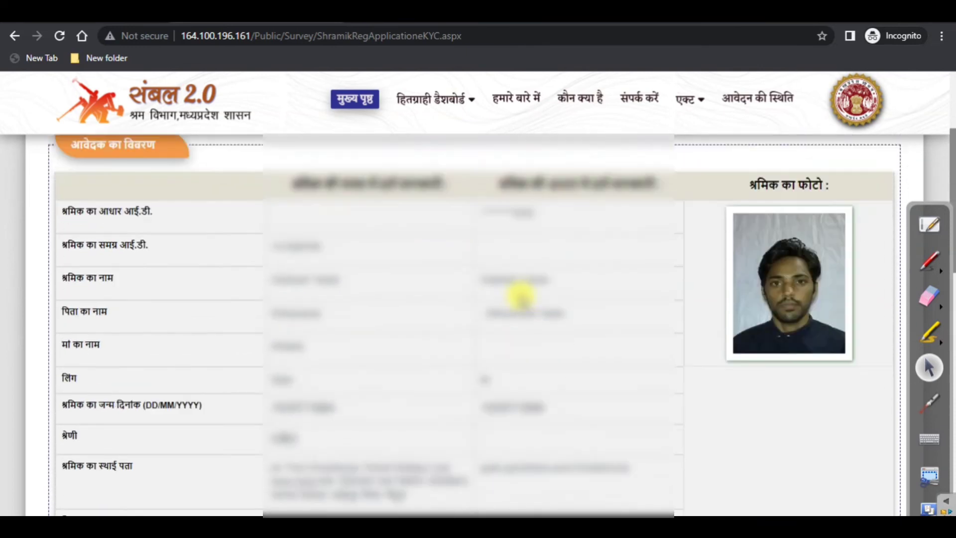
{"action": "scroll", "coordinate": [517, 290], "scroll_direction": "down", "scroll_amount": 7}
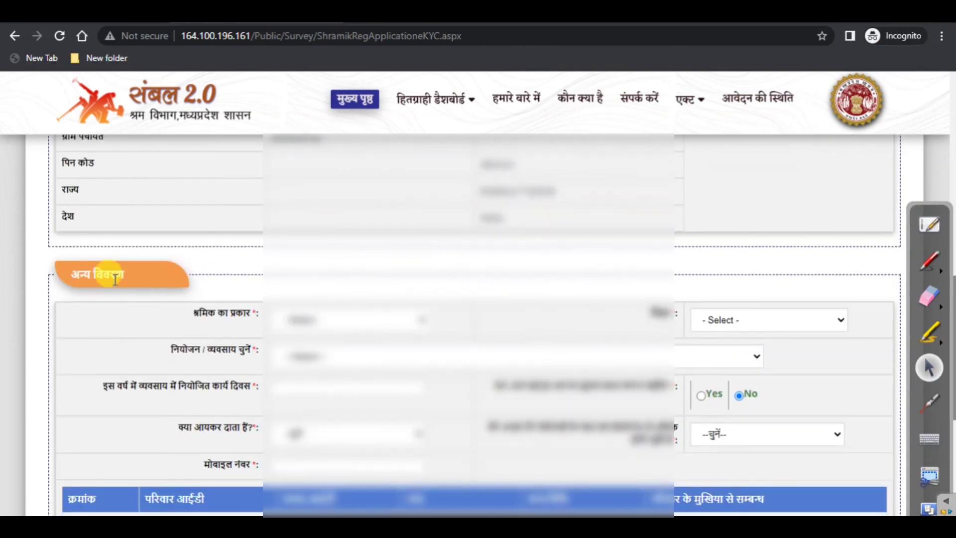
{"action": "scroll", "coordinate": [455, 260], "scroll_direction": "up", "scroll_amount": 6}
{"action": "scroll", "coordinate": [562, 232], "scroll_direction": "down", "scroll_amount": 7}
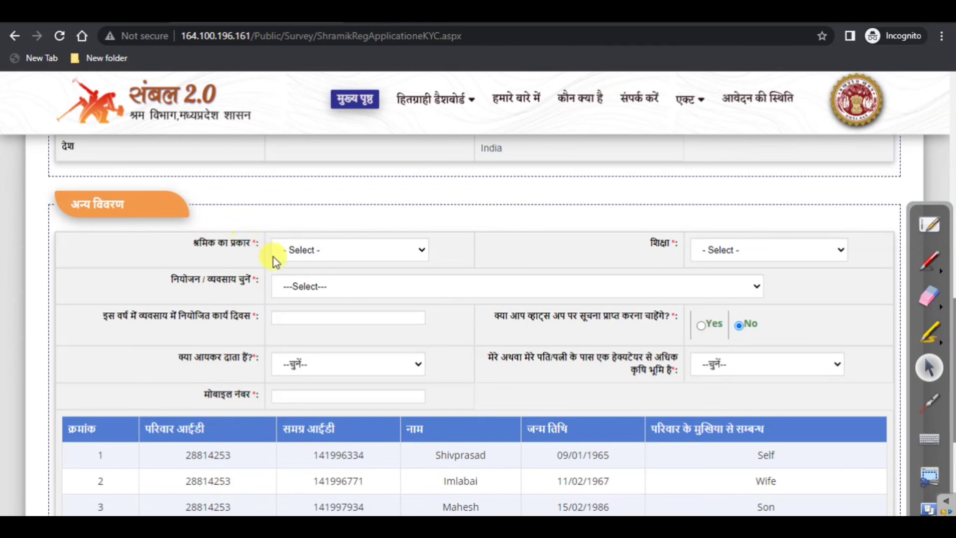
{"action": "scroll", "coordinate": [219, 246], "scroll_direction": "down", "scroll_amount": 3}
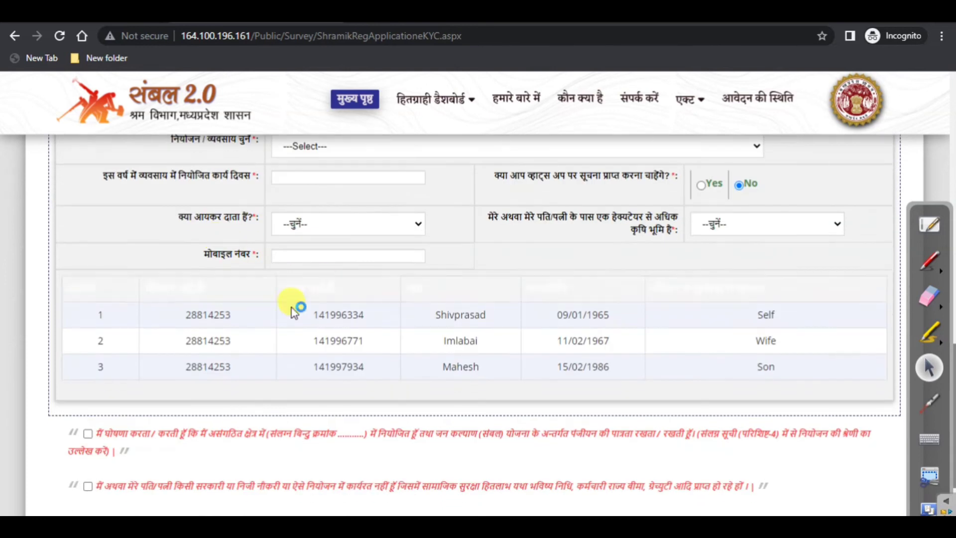
{"action": "left_click_drag", "start_coordinate": [183, 312], "coordinate": [252, 378]}
{"action": "left_click", "coordinate": [472, 367]}
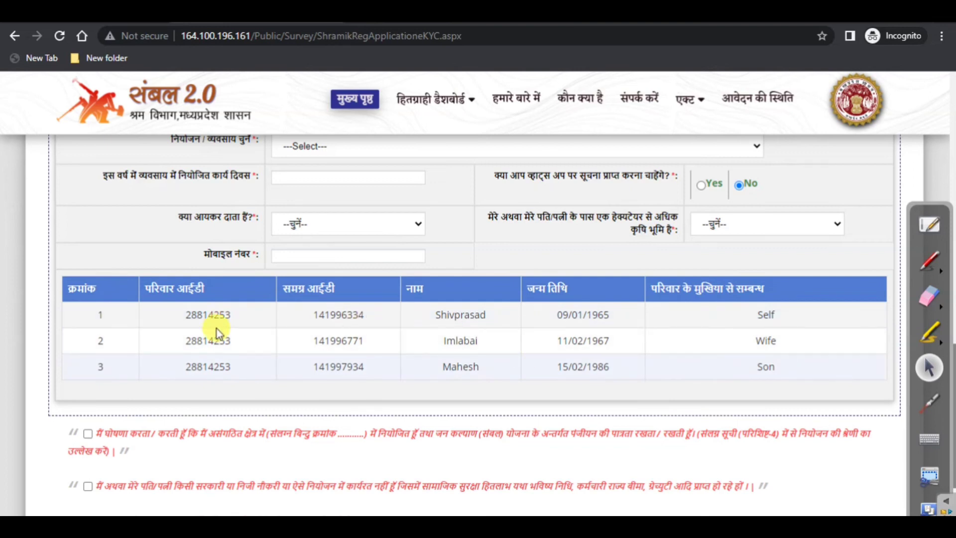
{"action": "scroll", "coordinate": [393, 307], "scroll_direction": "up", "scroll_amount": 15}
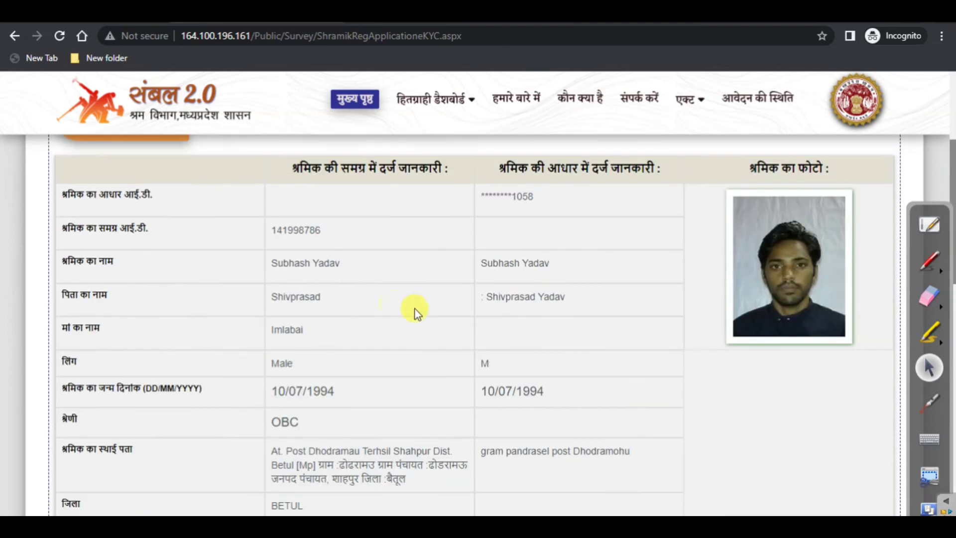
{"action": "scroll", "coordinate": [504, 278], "scroll_direction": "down", "scroll_amount": 15}
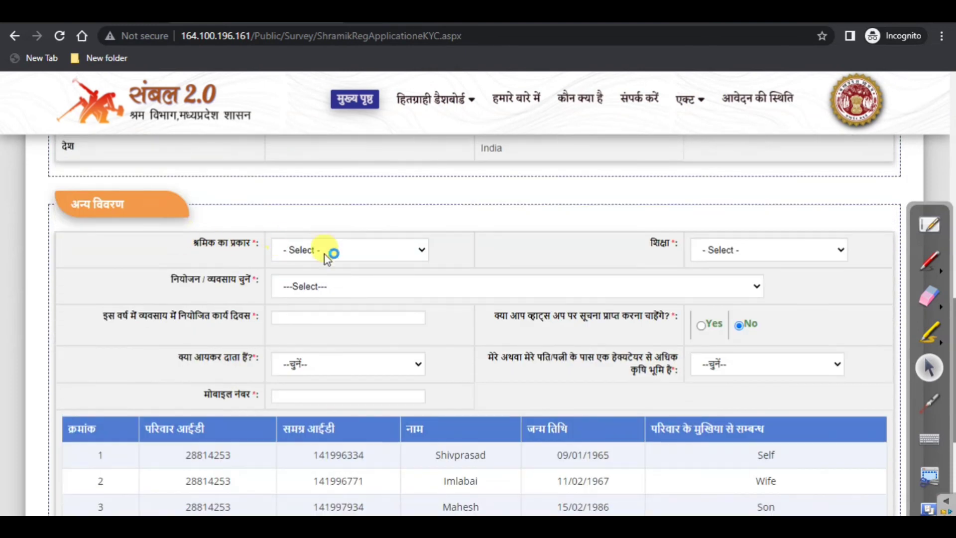
Choose असंगठित श्रमिक as worker type and स्नातक as education level
{"action": "left_click", "coordinate": [324, 251]}
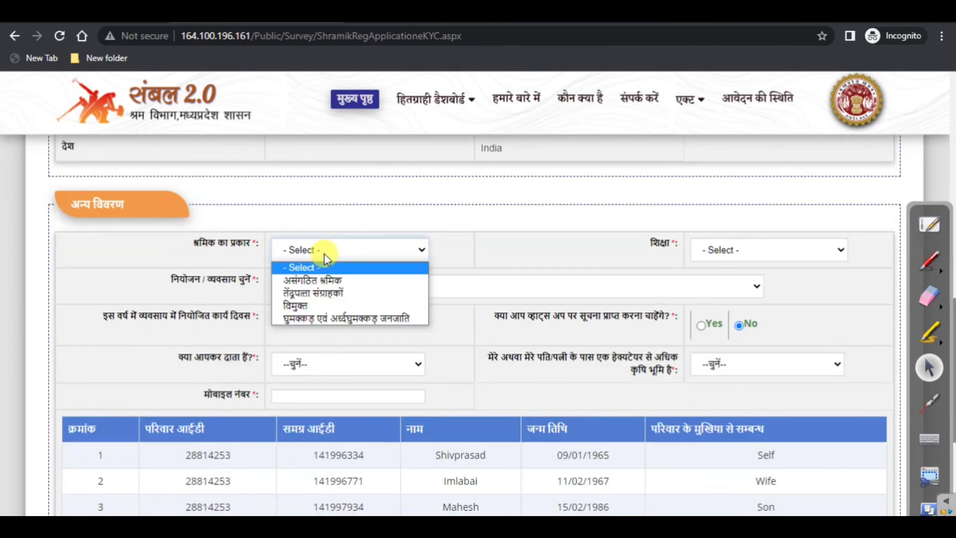
{"action": "left_click", "coordinate": [500, 220]}
{"action": "left_click", "coordinate": [357, 246]}
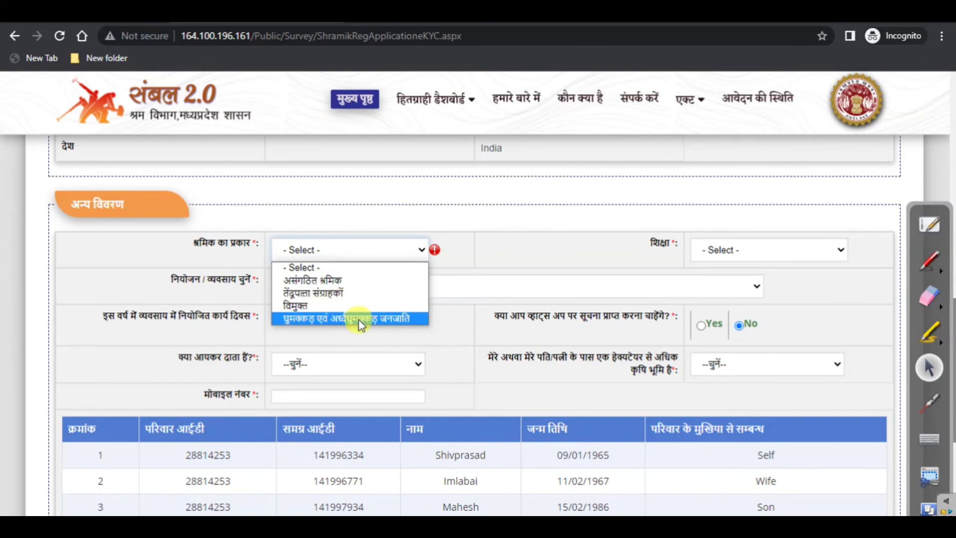
{"action": "left_click", "coordinate": [341, 281]}
{"action": "left_click", "coordinate": [739, 251]}
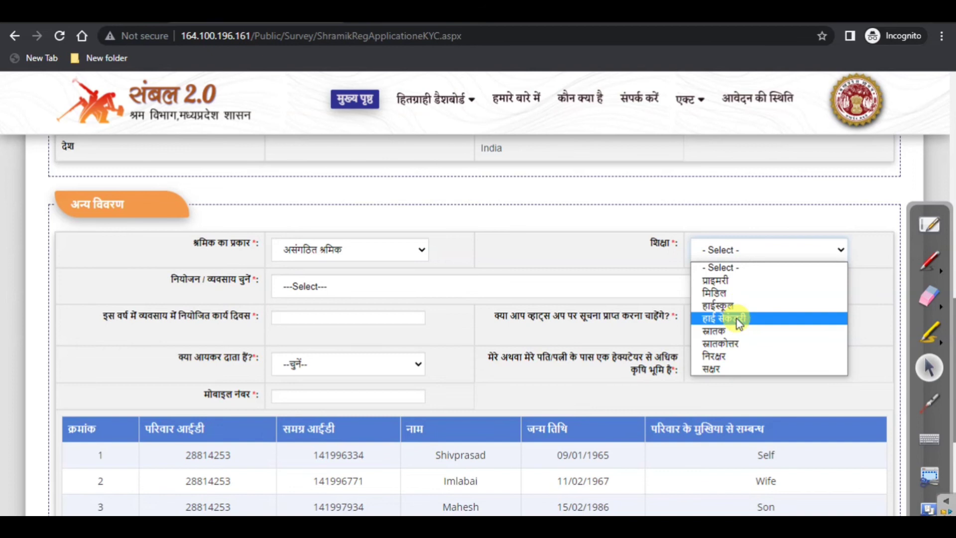
{"action": "left_click", "coordinate": [730, 333]}
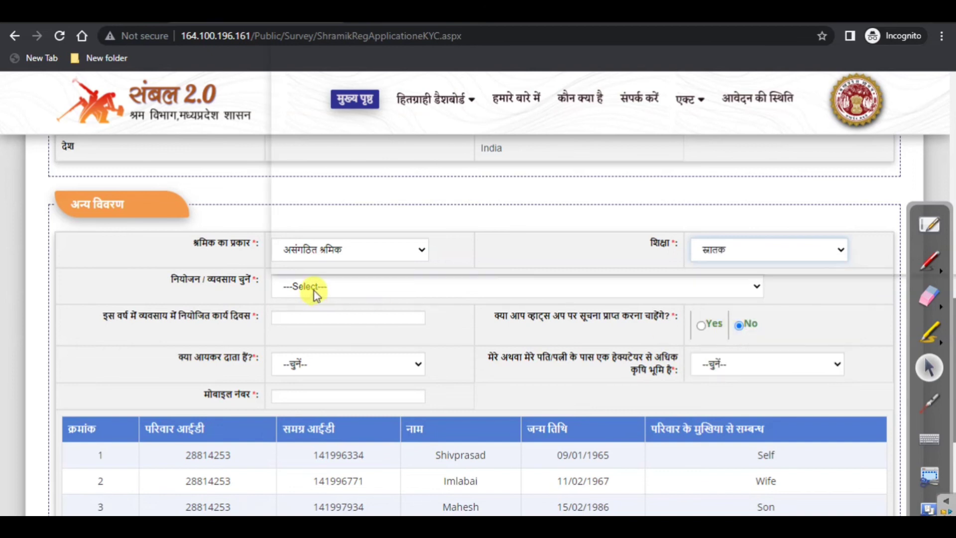
{"action": "left_click", "coordinate": [316, 289]}
{"action": "scroll", "coordinate": [321, 264], "scroll_direction": "down", "scroll_amount": 1}
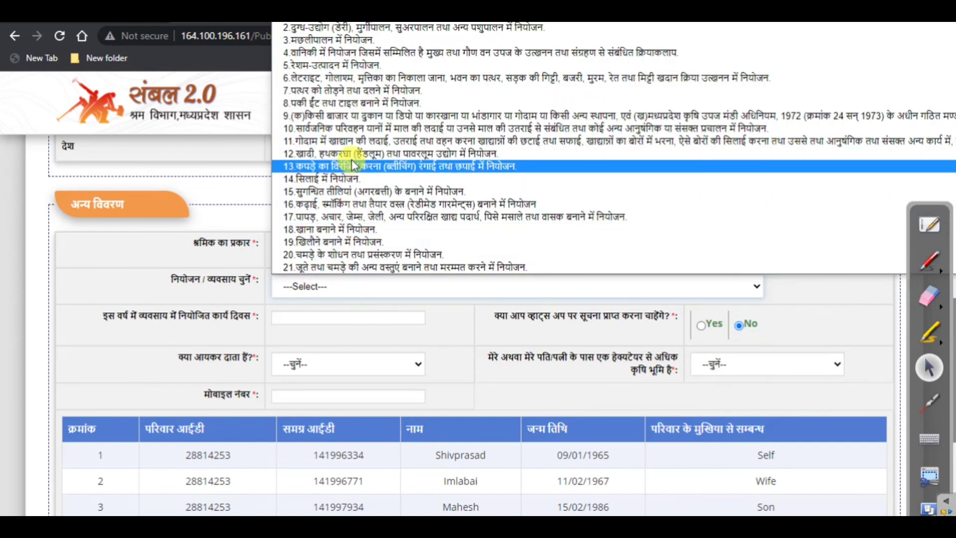
Pick 29.प्रायवेट सुरक्षा सेवाओं में नियोजन from the occupation list
{"action": "scroll", "coordinate": [329, 149], "scroll_direction": "down", "scroll_amount": 5}
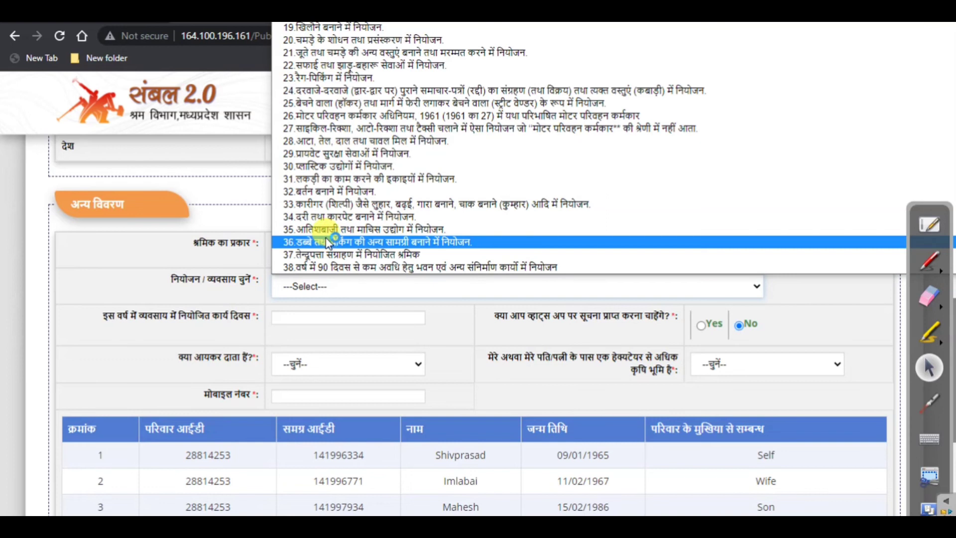
{"action": "scroll", "coordinate": [332, 219], "scroll_direction": "up", "scroll_amount": 6}
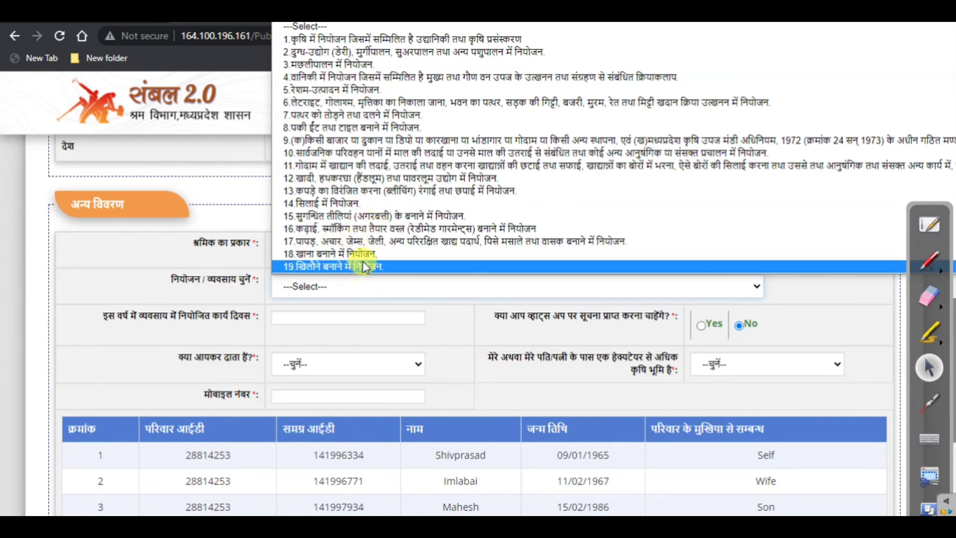
{"action": "scroll", "coordinate": [365, 267], "scroll_direction": "down", "scroll_amount": 3}
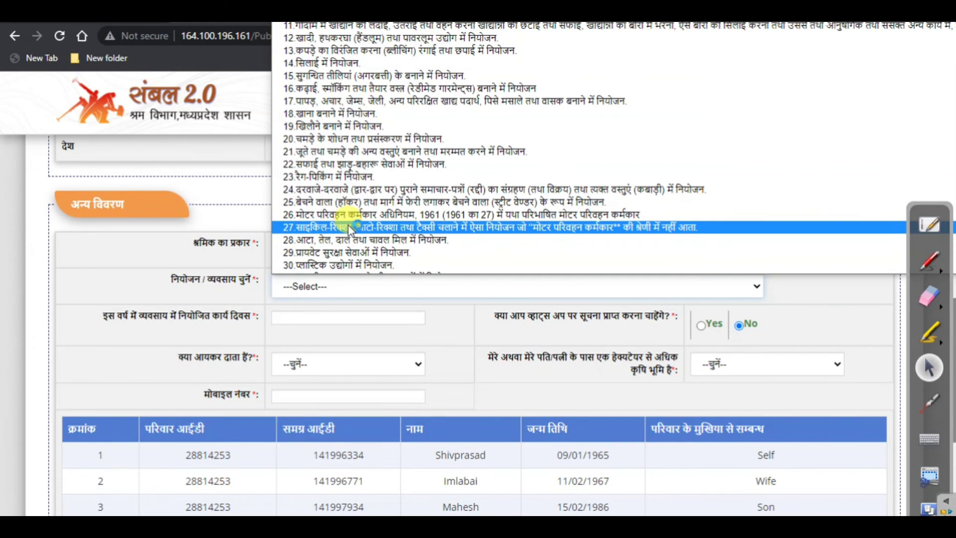
{"action": "left_click", "coordinate": [387, 252]}
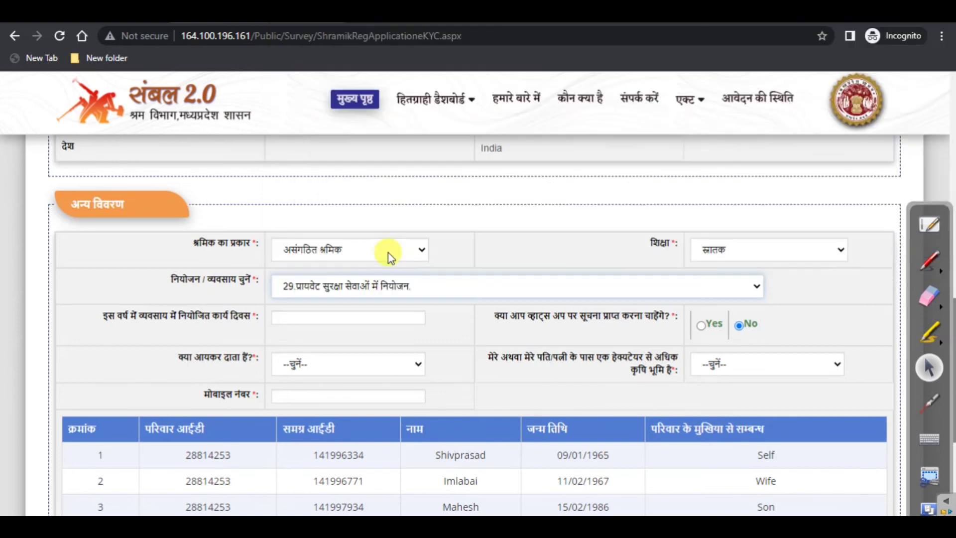
{"action": "left_click", "coordinate": [415, 286]}
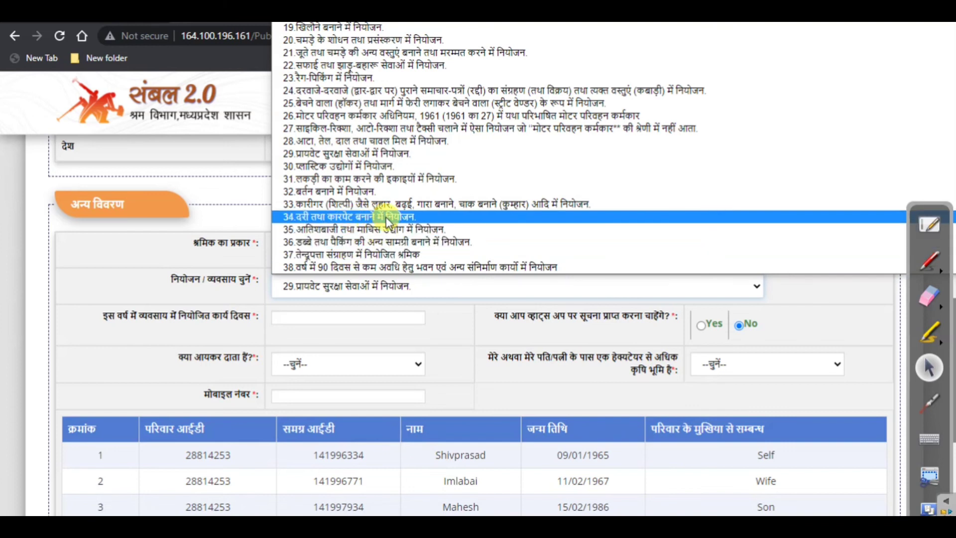
{"action": "left_click", "coordinate": [196, 220]}
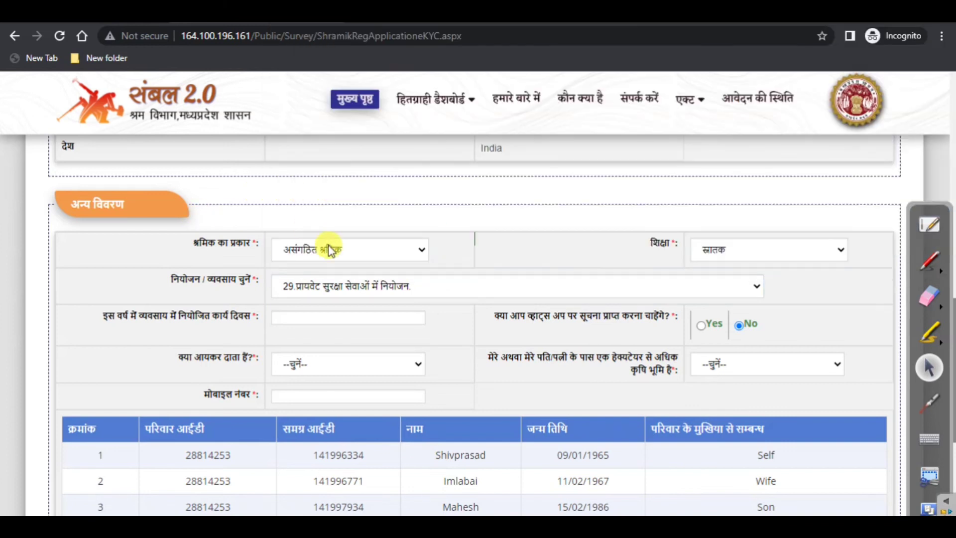
{"action": "scroll", "coordinate": [392, 271], "scroll_direction": "down", "scroll_amount": 1}
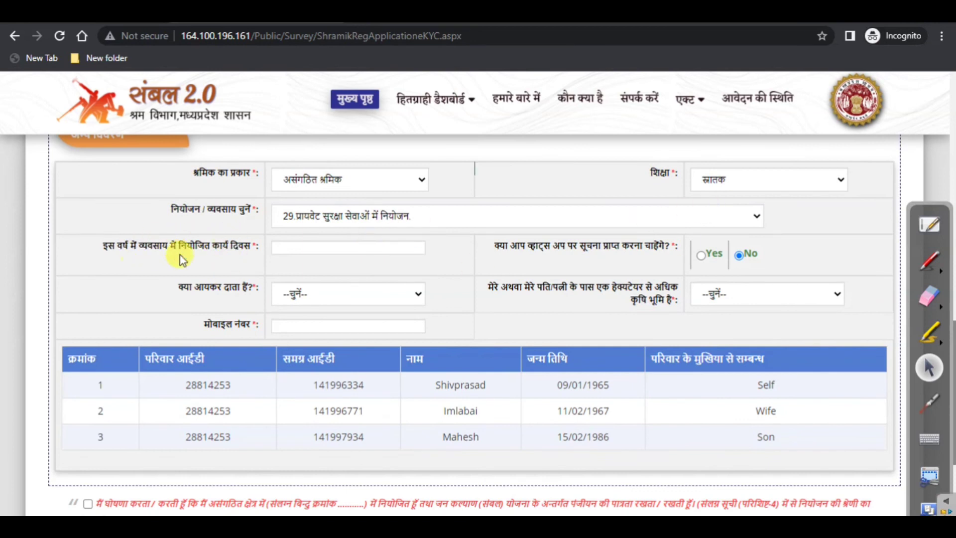
Enter 100 as this year's work days
{"action": "left_click", "coordinate": [311, 251]}
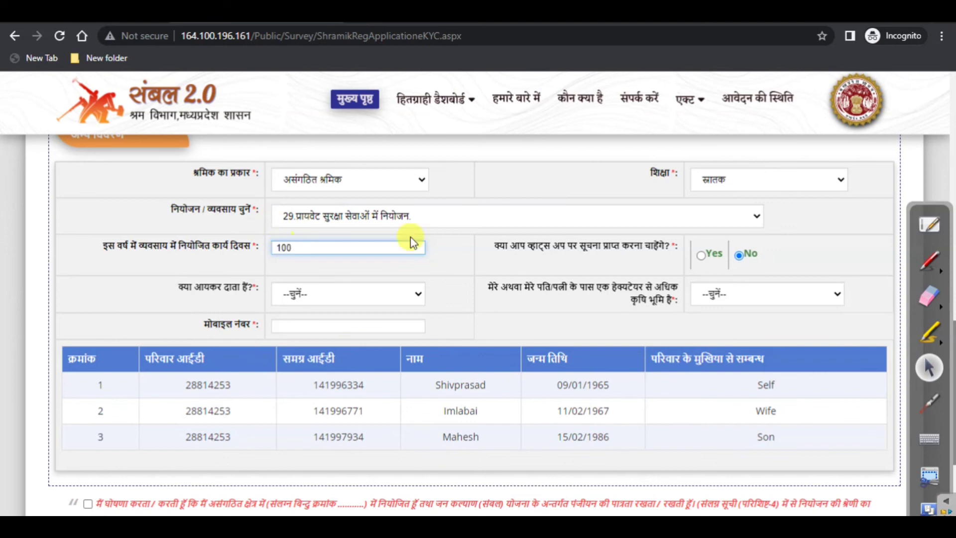
{"action": "left_click", "coordinate": [493, 253]}
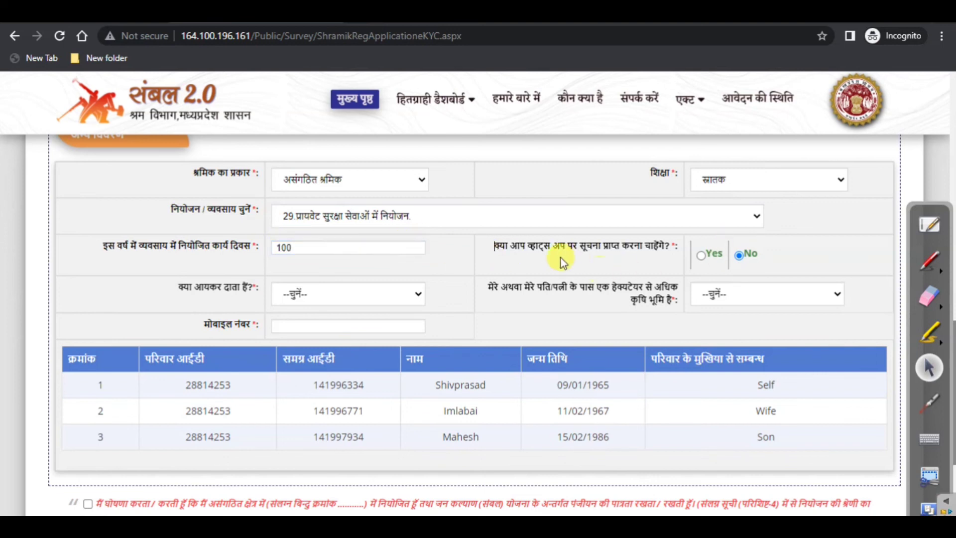
{"action": "left_click", "coordinate": [583, 255]}
Choose Yes for WhatsApp updates and autofill the WhatsApp and mobile numbers from the saved suggestion
{"action": "left_click", "coordinate": [703, 256]}
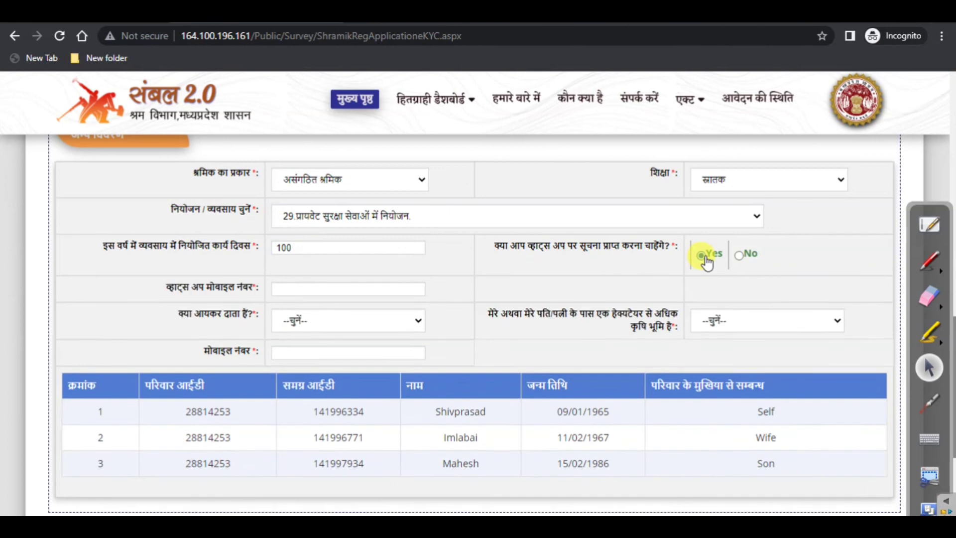
{"action": "left_click", "coordinate": [309, 290]}
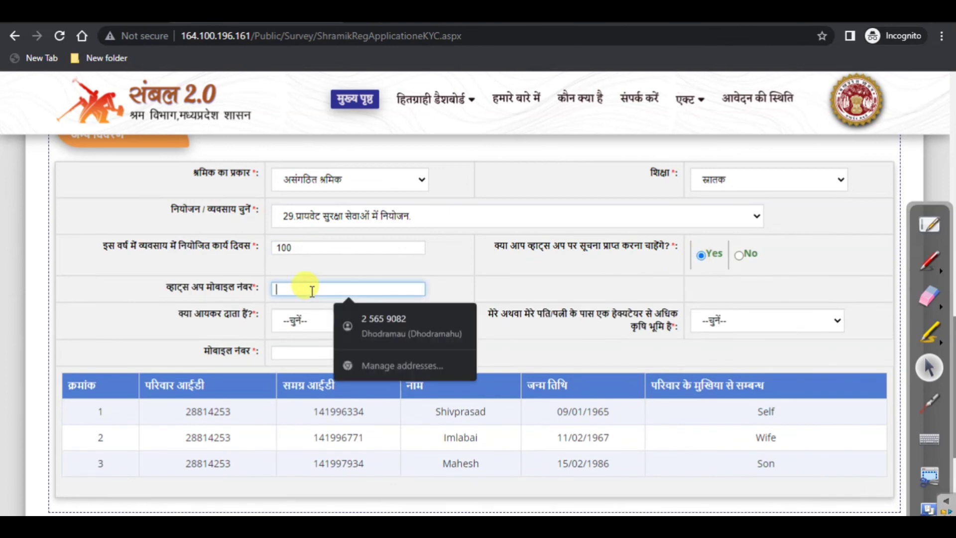
{"action": "left_click", "coordinate": [385, 325]}
{"action": "scroll", "coordinate": [393, 281], "scroll_direction": "up", "scroll_amount": 7}
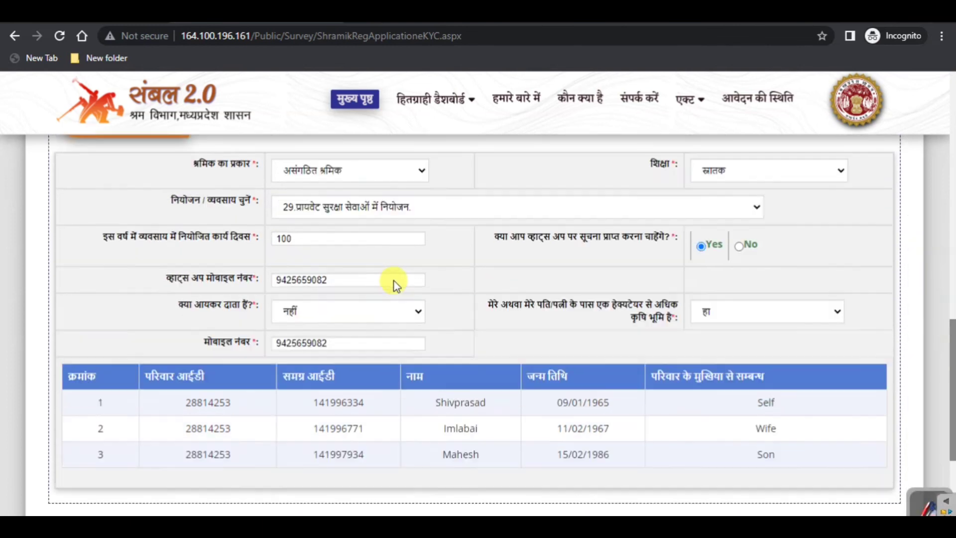
{"action": "scroll", "coordinate": [399, 288], "scroll_direction": "down", "scroll_amount": 3}
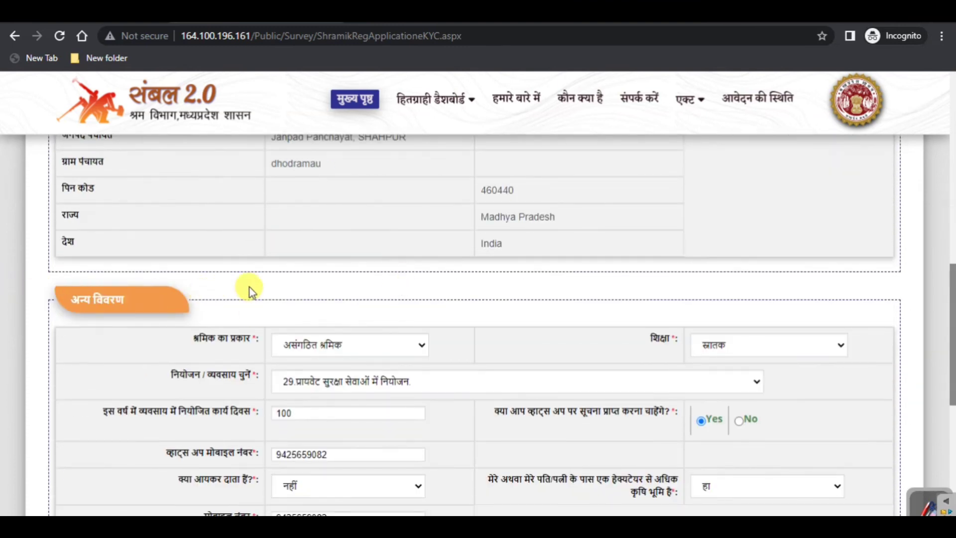
Tick the unorganised-sector employment and no government or social-security job declarations
{"action": "scroll", "coordinate": [250, 287], "scroll_direction": "down", "scroll_amount": 3}
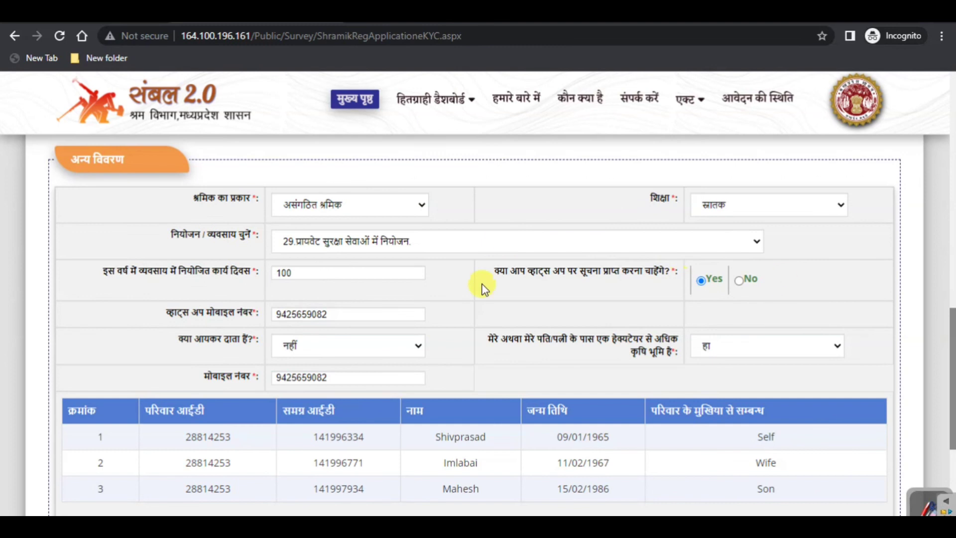
{"action": "scroll", "coordinate": [420, 279], "scroll_direction": "down", "scroll_amount": 3}
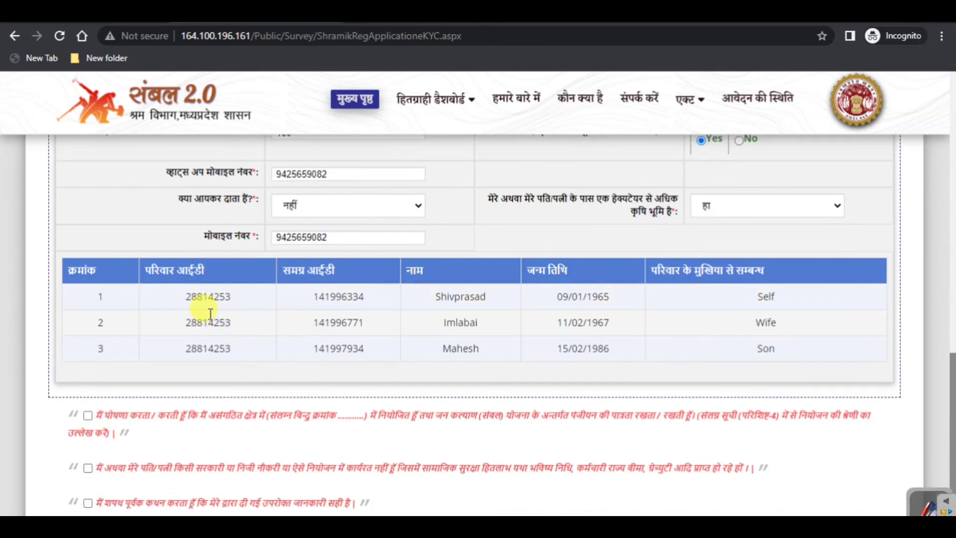
{"action": "scroll", "coordinate": [174, 303], "scroll_direction": "down", "scroll_amount": 2}
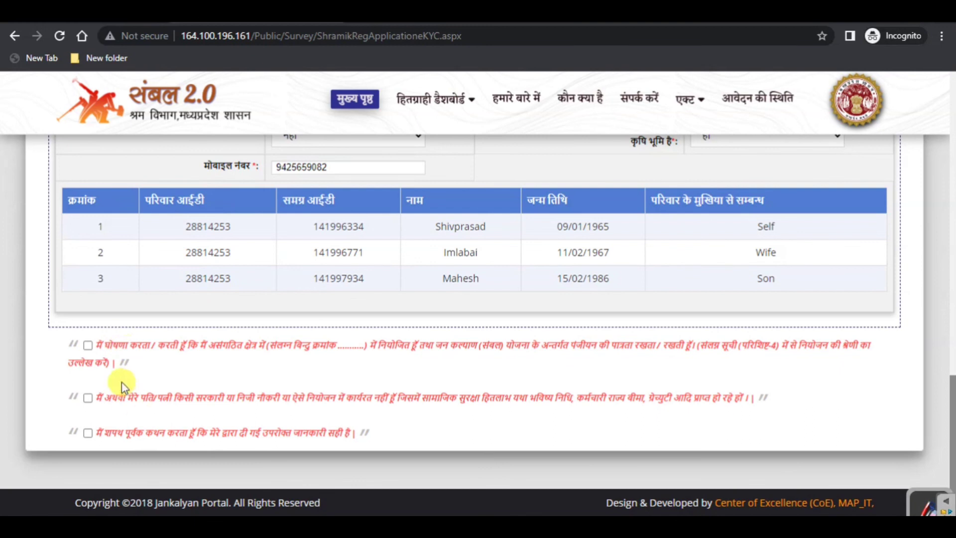
{"action": "left_click_drag", "start_coordinate": [82, 347], "coordinate": [228, 348]}
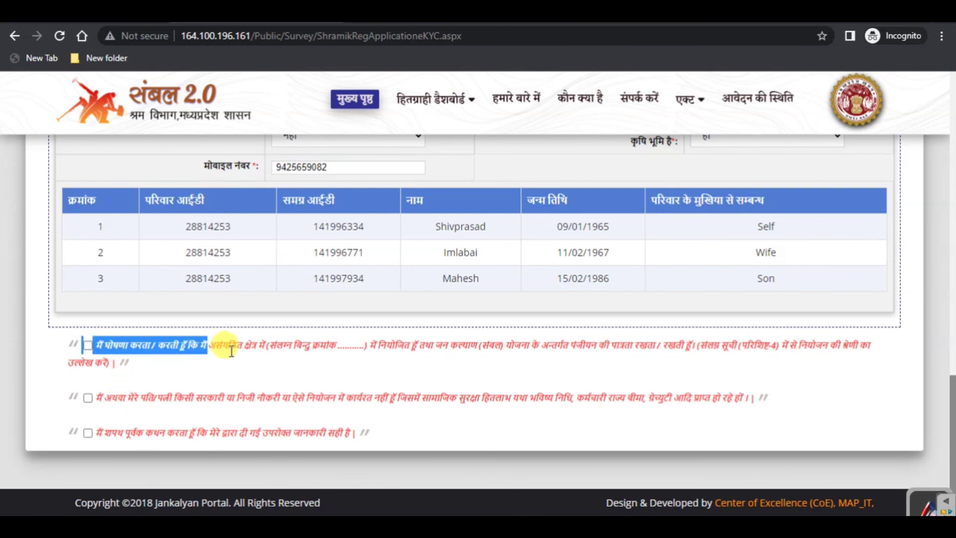
{"action": "left_click", "coordinate": [260, 354]}
{"action": "left_click", "coordinate": [87, 346]}
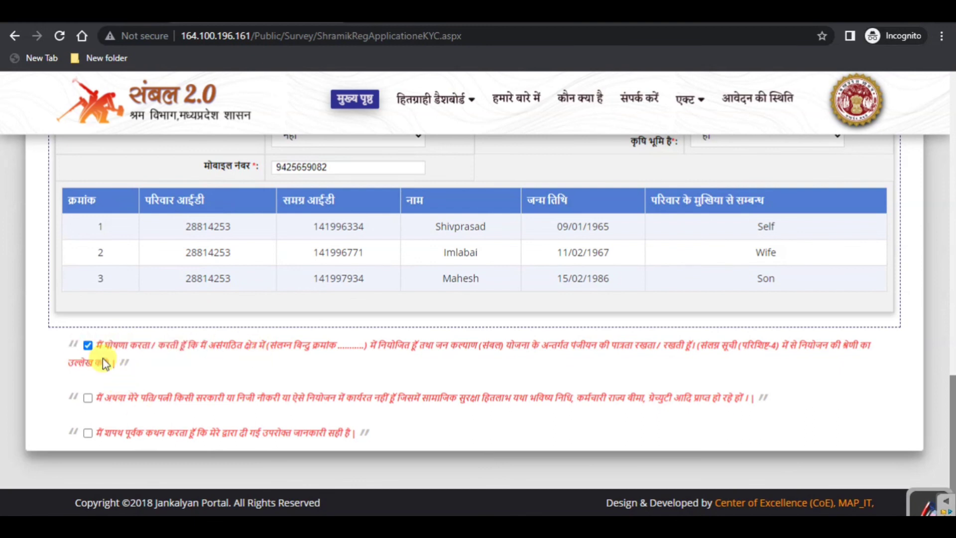
{"action": "left_click", "coordinate": [88, 397]}
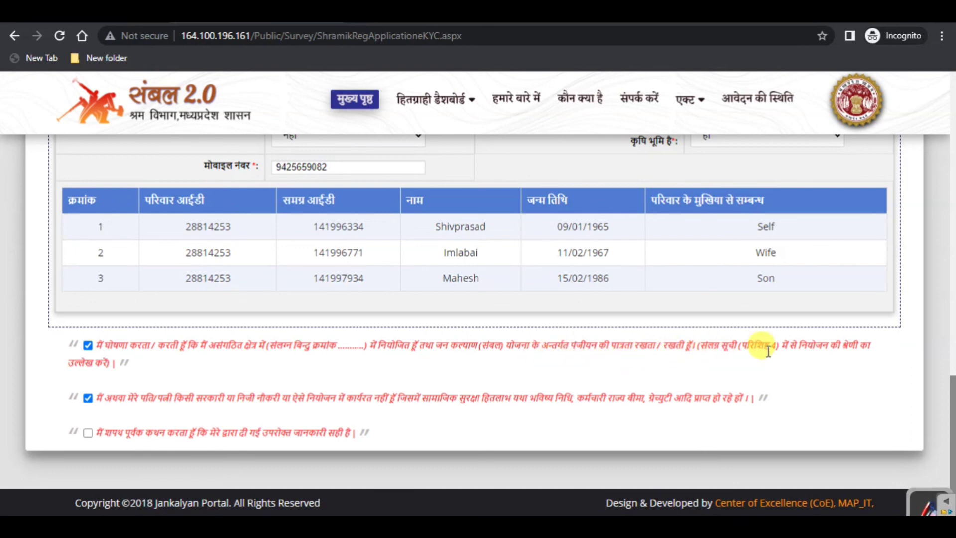
Tick the final declaration confirming the details are true
{"action": "left_click", "coordinate": [88, 433]}
{"action": "scroll", "coordinate": [512, 427], "scroll_direction": "down", "scroll_amount": 1}
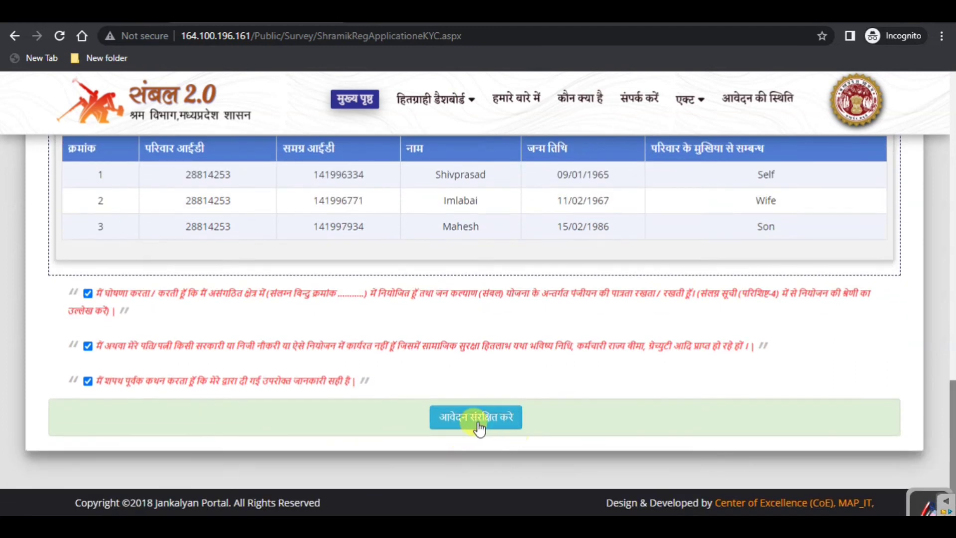
{"action": "scroll", "coordinate": [494, 427], "scroll_direction": "up", "scroll_amount": 1}
{"action": "scroll", "coordinate": [495, 436], "scroll_direction": "up", "scroll_amount": 5}
{"action": "scroll", "coordinate": [493, 429], "scroll_direction": "down", "scroll_amount": 6}
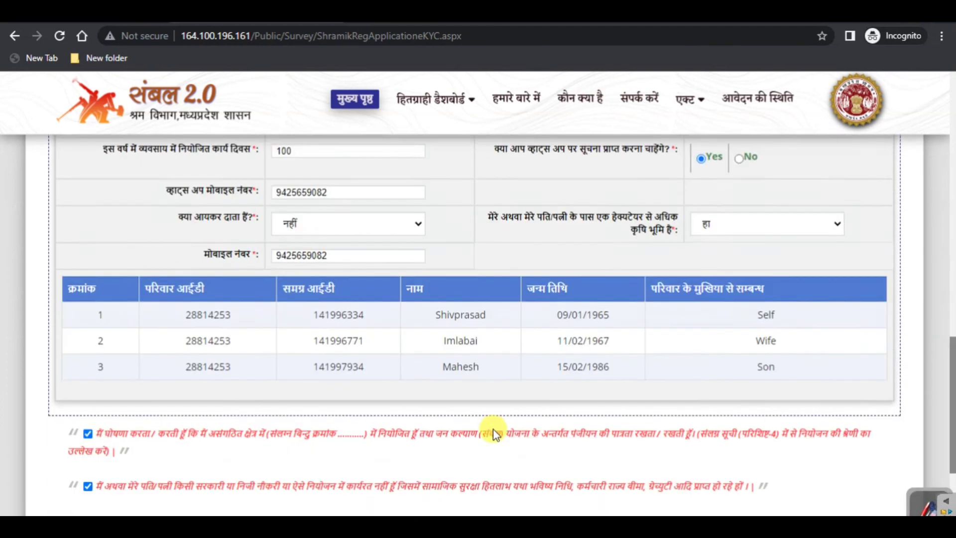
Save the application with 'आवेदन संरक्षित करे' and dismiss the not-eligible warning
{"action": "left_click", "coordinate": [471, 423]}
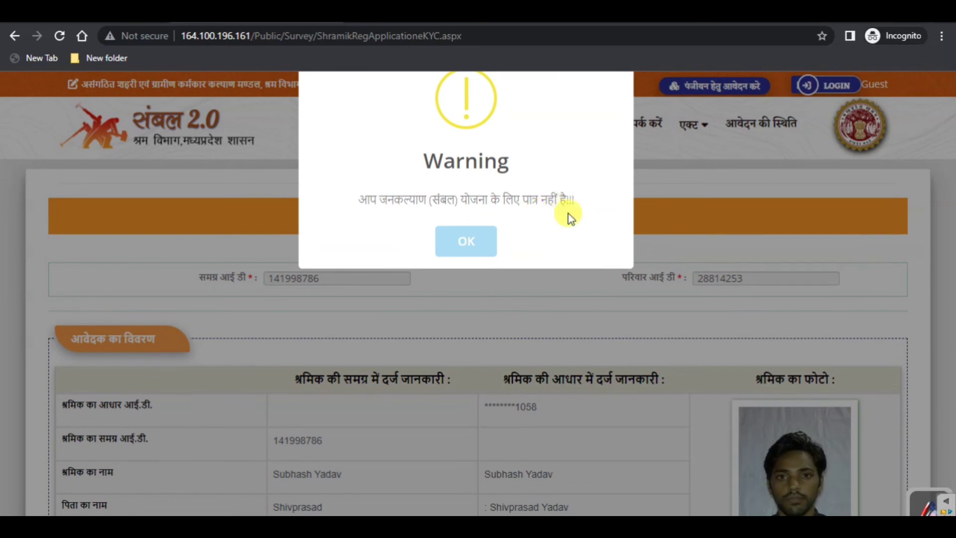
{"action": "left_click", "coordinate": [466, 242]}
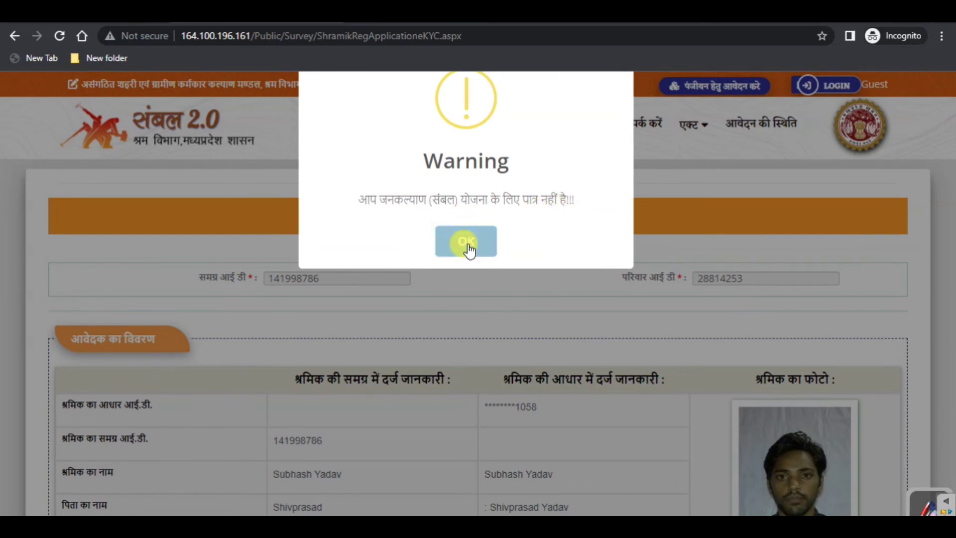
{"action": "scroll", "coordinate": [468, 246], "scroll_direction": "down", "scroll_amount": 10}
{"action": "scroll", "coordinate": [470, 242], "scroll_direction": "down", "scroll_amount": 5}
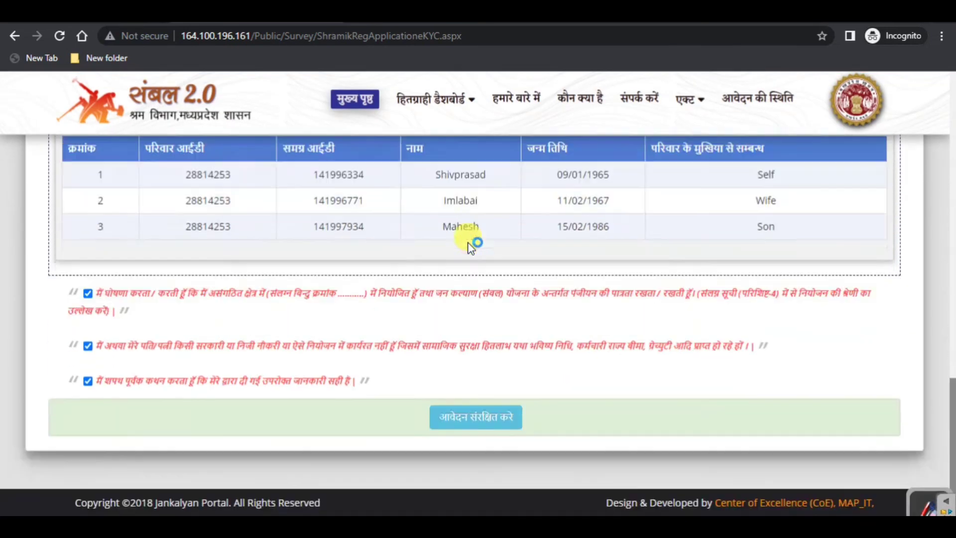
{"action": "scroll", "coordinate": [547, 283], "scroll_direction": "up", "scroll_amount": 10}
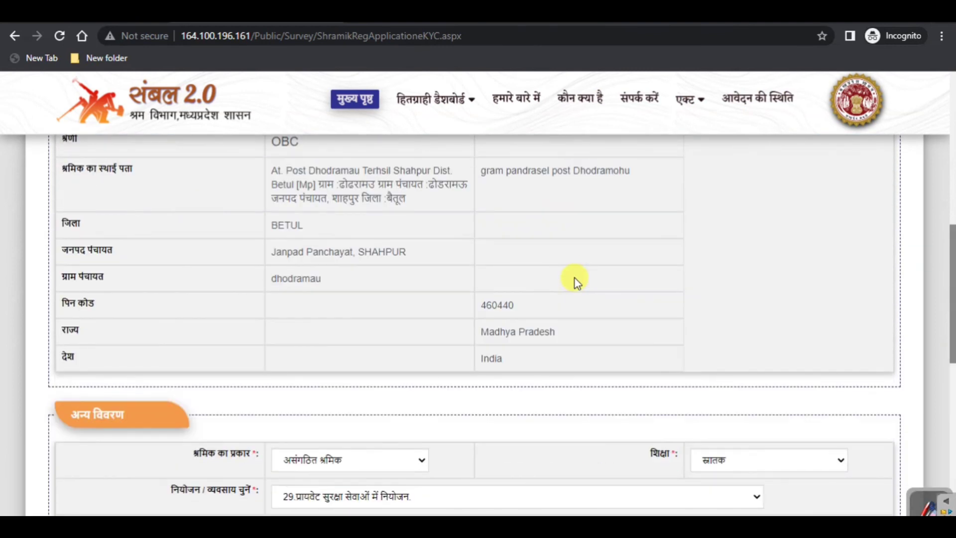
{"action": "scroll", "coordinate": [572, 279], "scroll_direction": "up", "scroll_amount": 3}
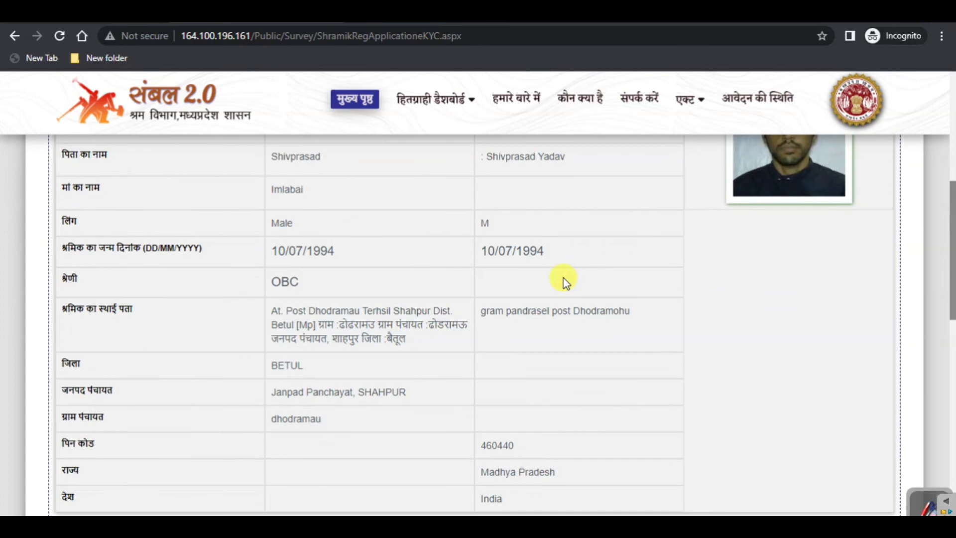
{"action": "scroll", "coordinate": [572, 280], "scroll_direction": "up", "scroll_amount": 6}
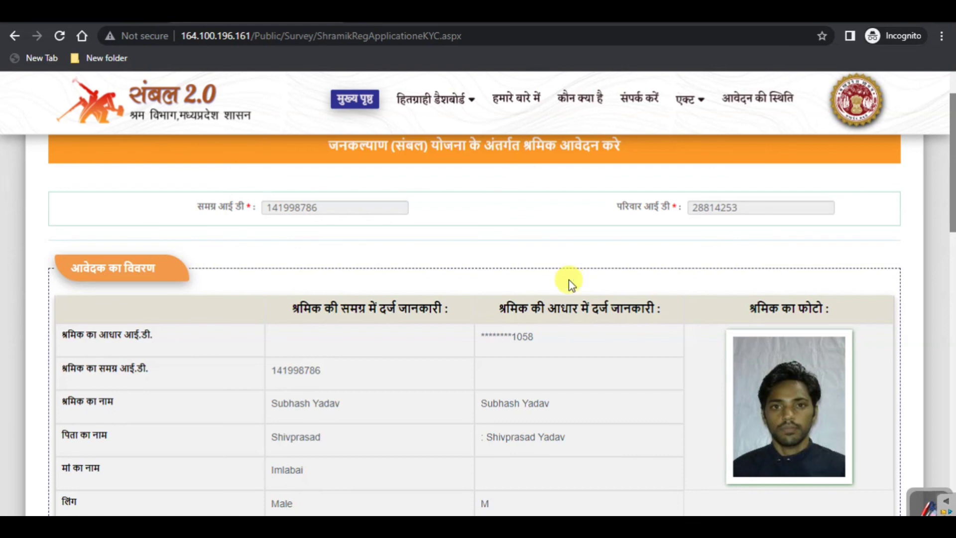
{"action": "scroll", "coordinate": [570, 280], "scroll_direction": "down", "scroll_amount": 12}
{"action": "scroll", "coordinate": [604, 311], "scroll_direction": "down", "scroll_amount": 10}
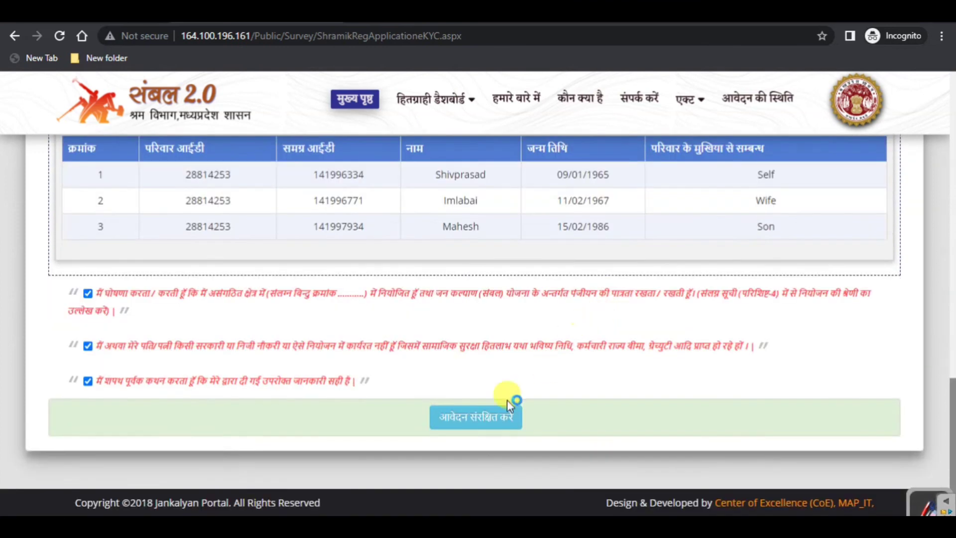
{"action": "scroll", "coordinate": [949, 379], "scroll_direction": "up", "scroll_amount": 15}
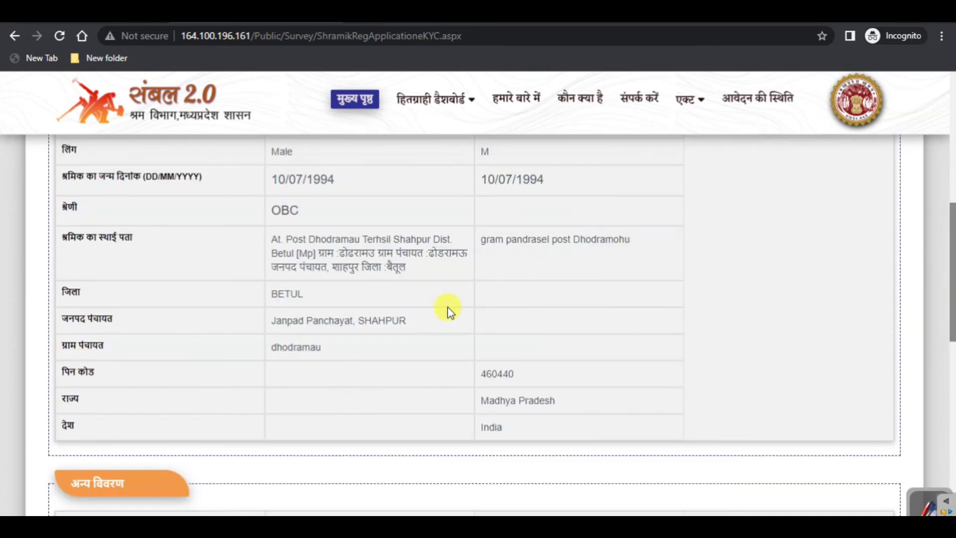
{"action": "scroll", "coordinate": [448, 307], "scroll_direction": "up", "scroll_amount": 6}
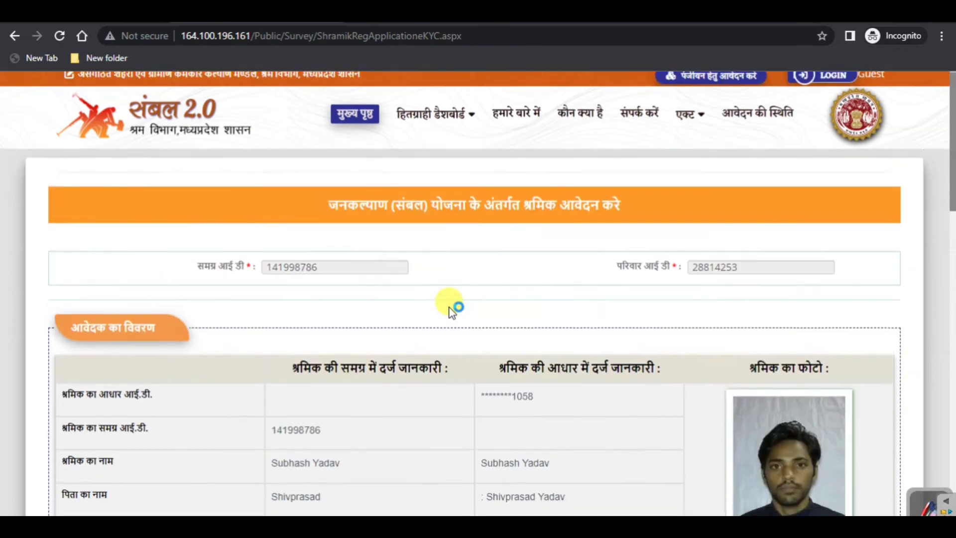
{"action": "scroll", "coordinate": [449, 307], "scroll_direction": "down", "scroll_amount": 4}
{"action": "scroll", "coordinate": [449, 309], "scroll_direction": "down", "scroll_amount": 1}
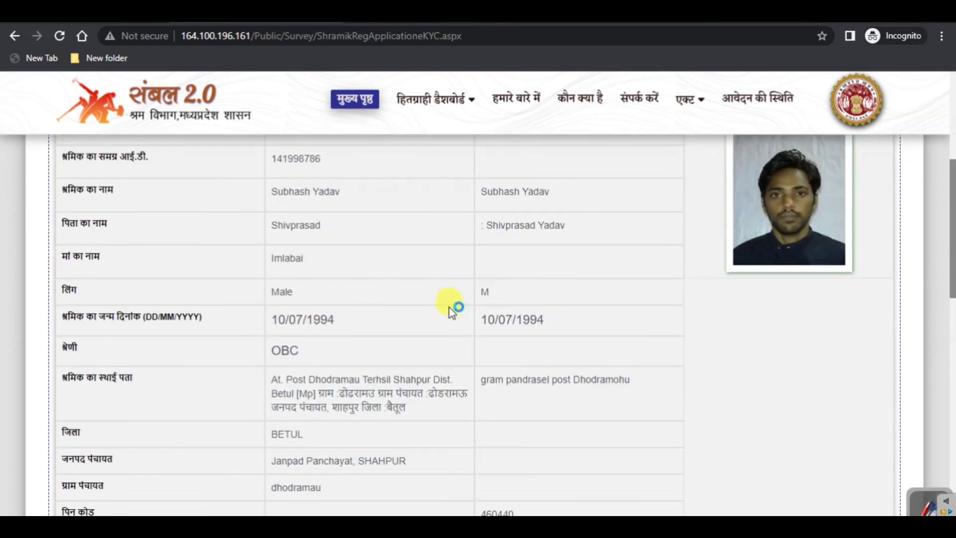
{"action": "scroll", "coordinate": [456, 308], "scroll_direction": "down", "scroll_amount": 8}
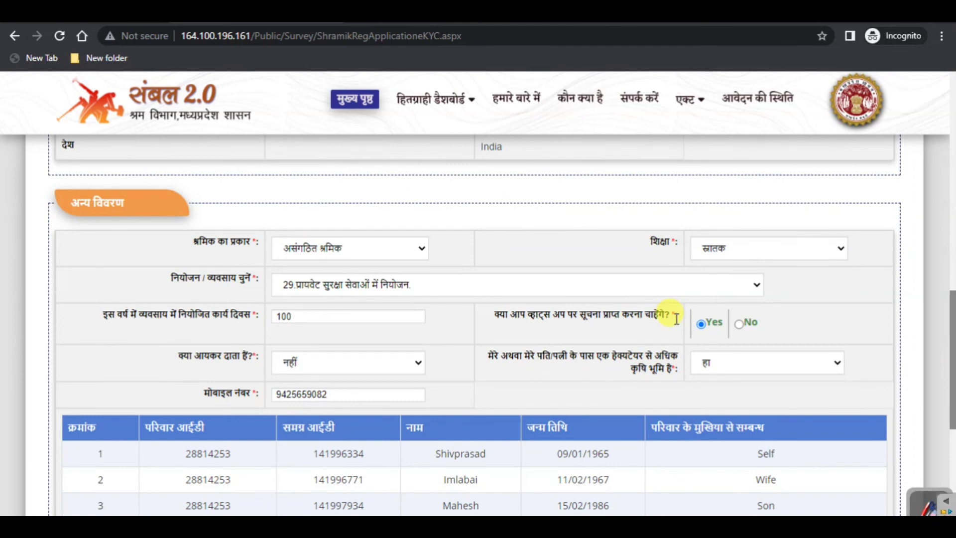
{"action": "scroll", "coordinate": [675, 318], "scroll_direction": "down", "scroll_amount": 3}
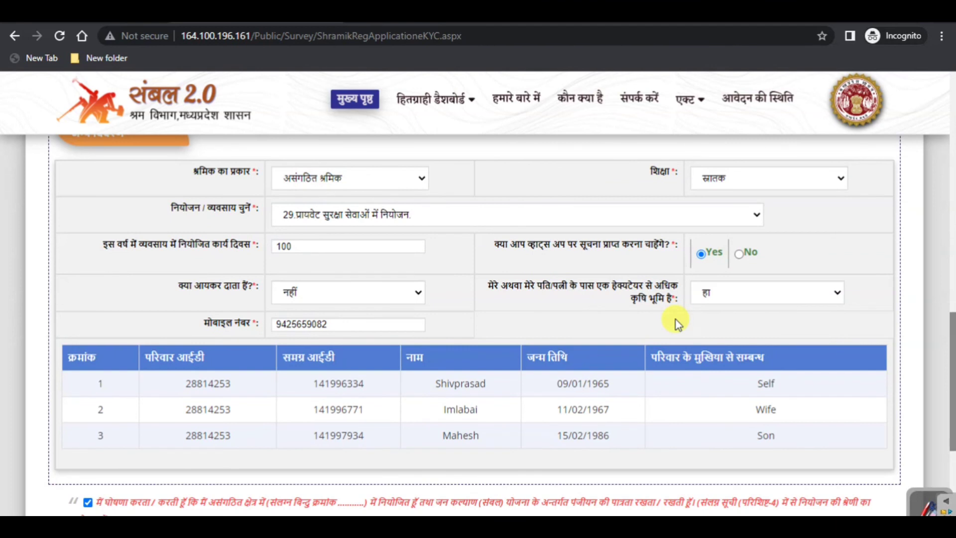
{"action": "scroll", "coordinate": [676, 319], "scroll_direction": "down", "scroll_amount": 3}
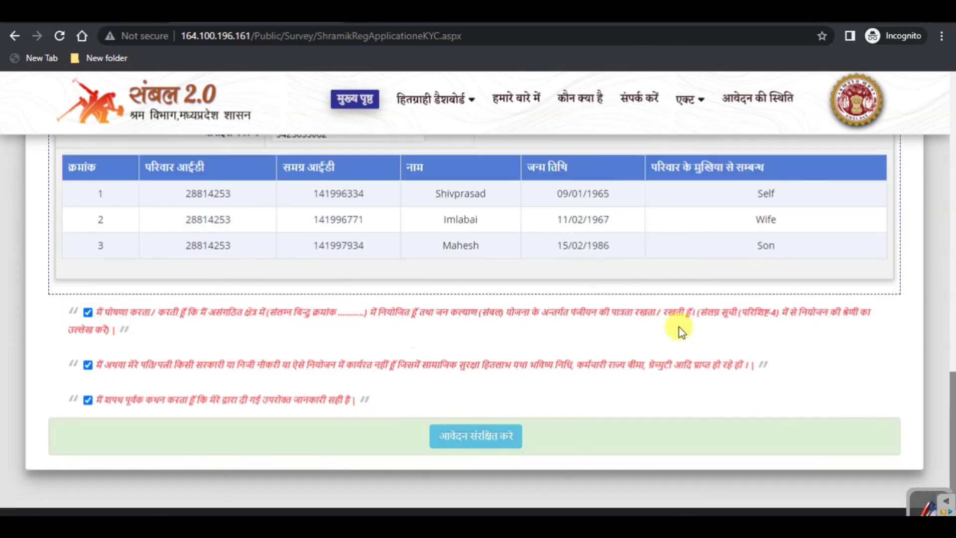
{"action": "scroll", "coordinate": [678, 327], "scroll_direction": "up", "scroll_amount": 10}
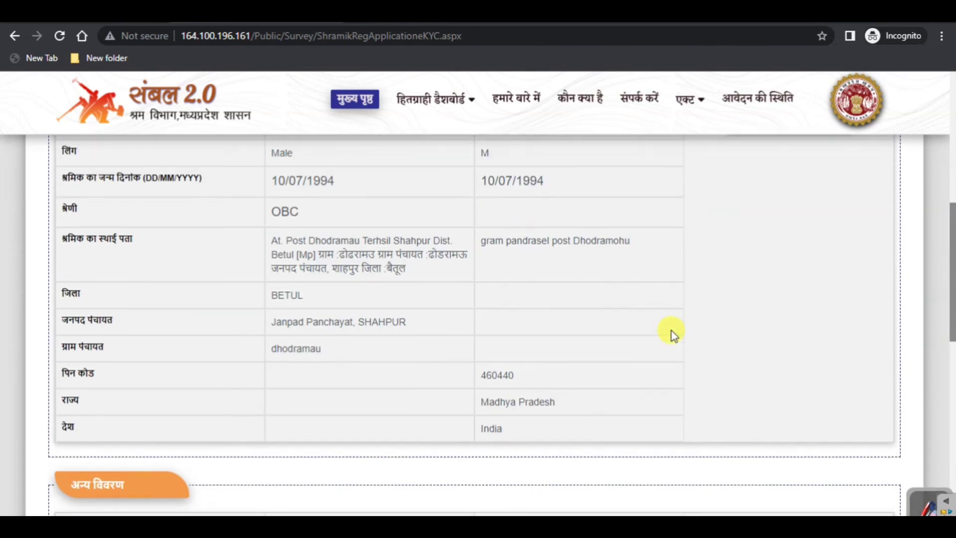